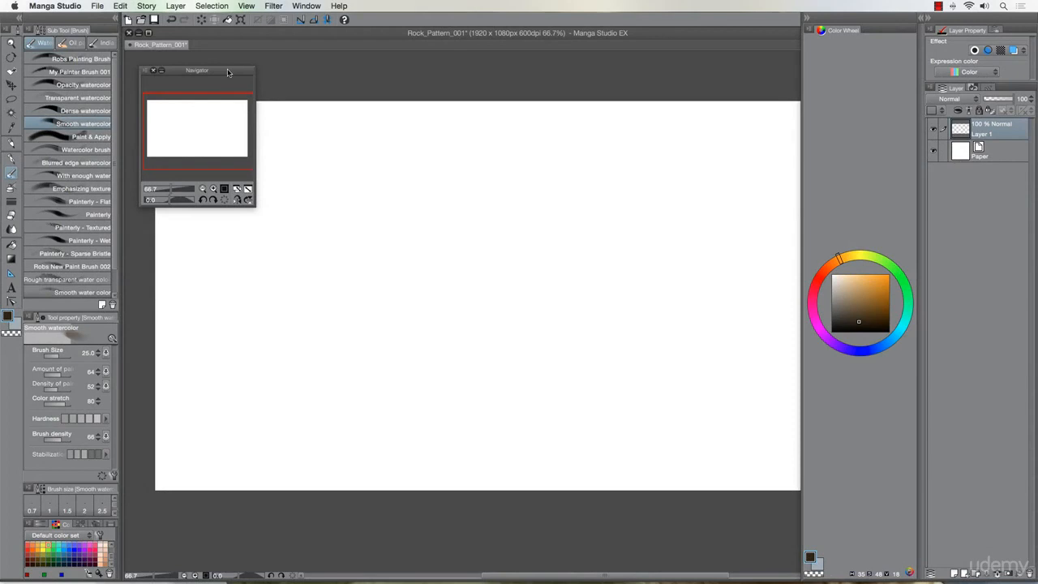
Fill Layer 1 with a diagonal Foreground to background gradient, from dark slate blue (H212 S15 V37) at lower left to light grey-blue
left_click_drag(229, 72, 225, 68)
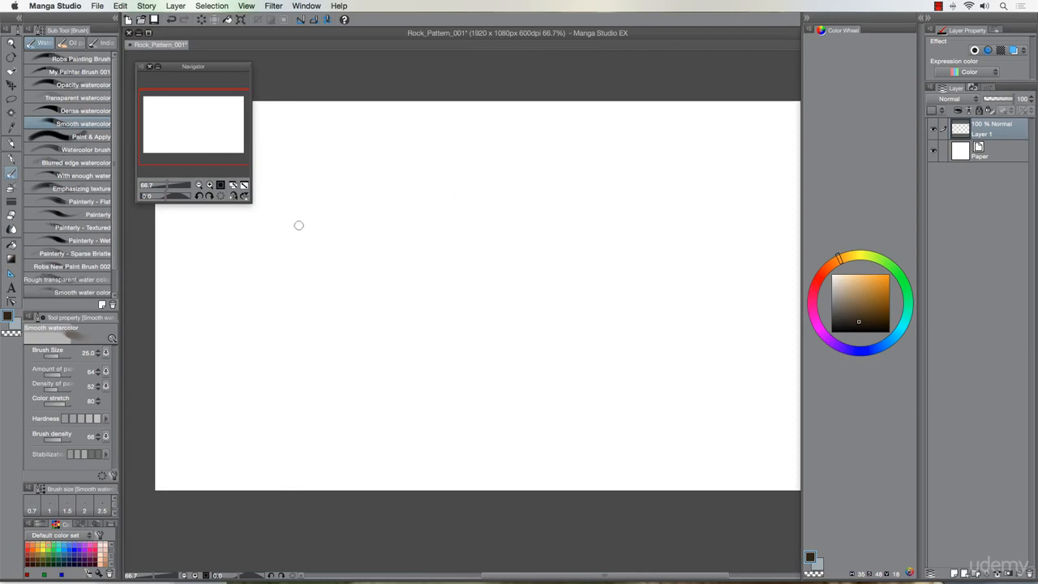
scroll(523, 274, "down", 2)
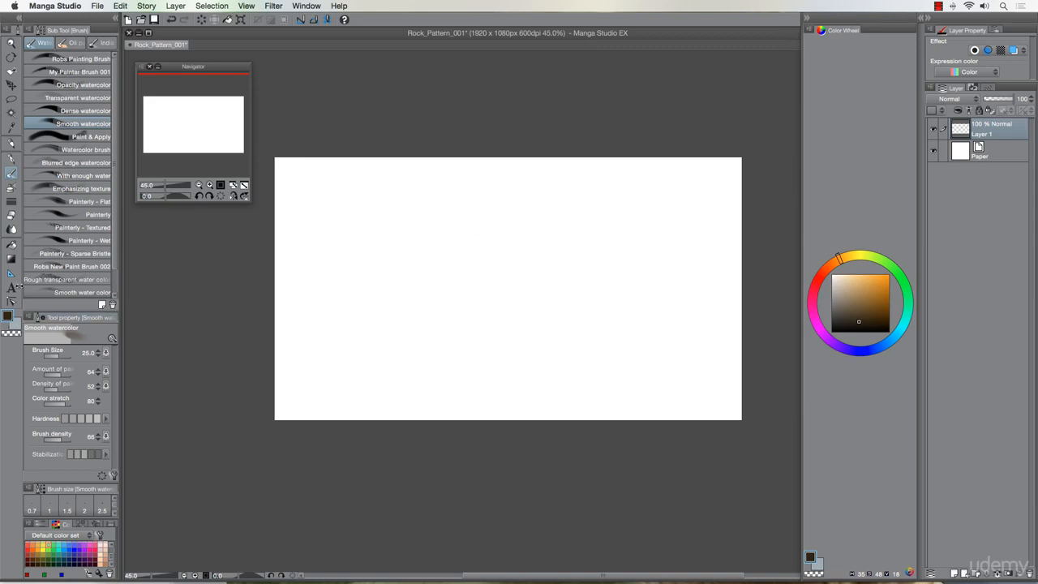
left_click(13, 244)
left_click(11, 258)
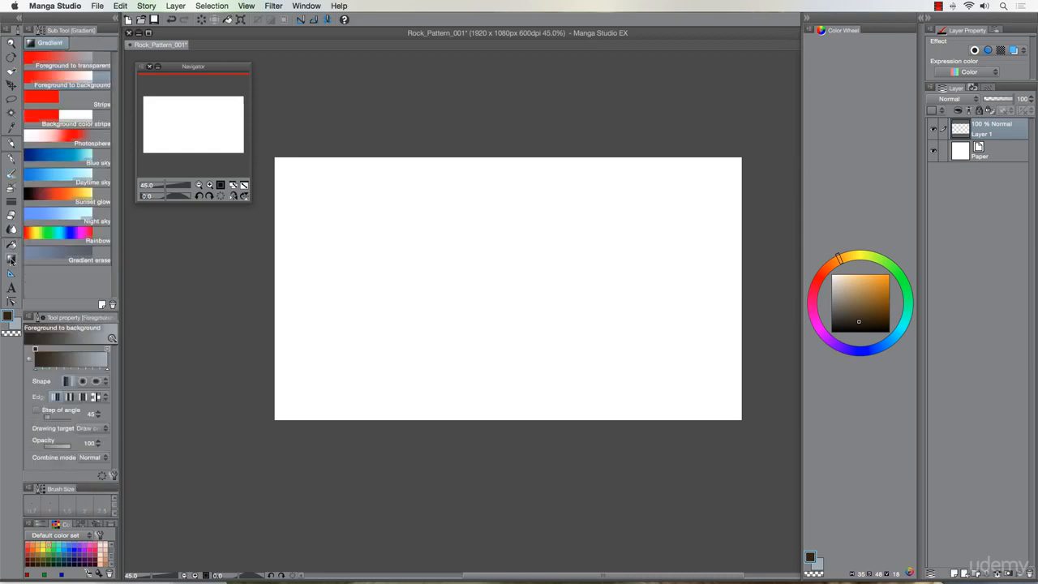
left_click(13, 327)
left_click(7, 318)
left_click(883, 349)
left_click(848, 313)
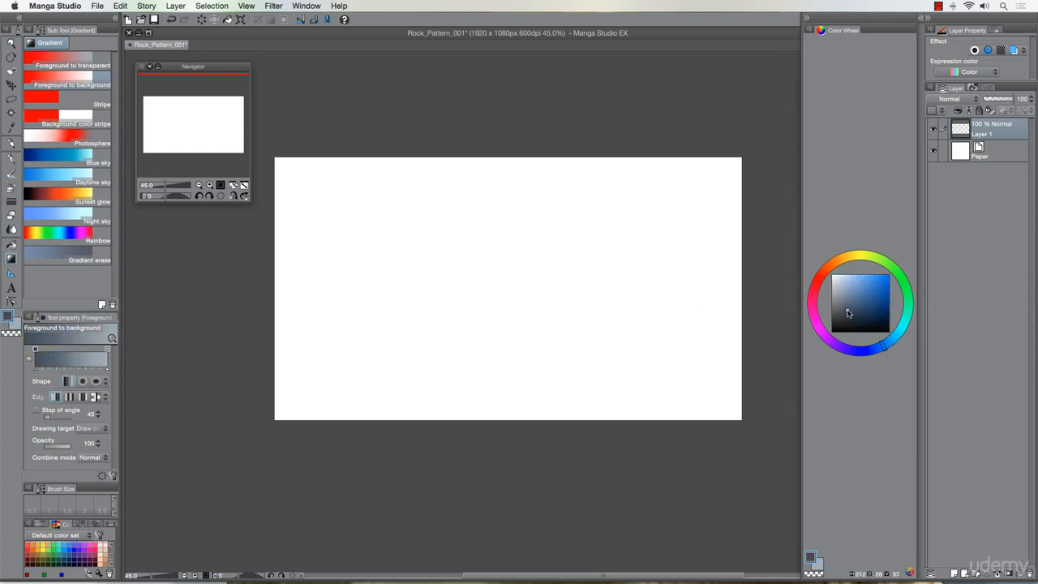
left_click(839, 310)
left_click_drag(286, 200, 727, 353)
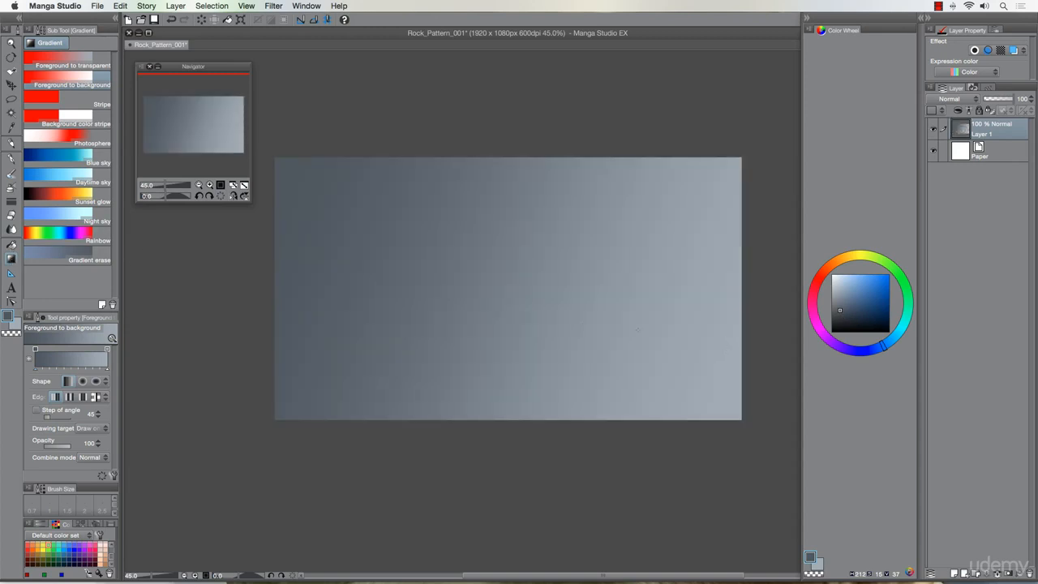
left_click_drag(381, 354, 743, 192)
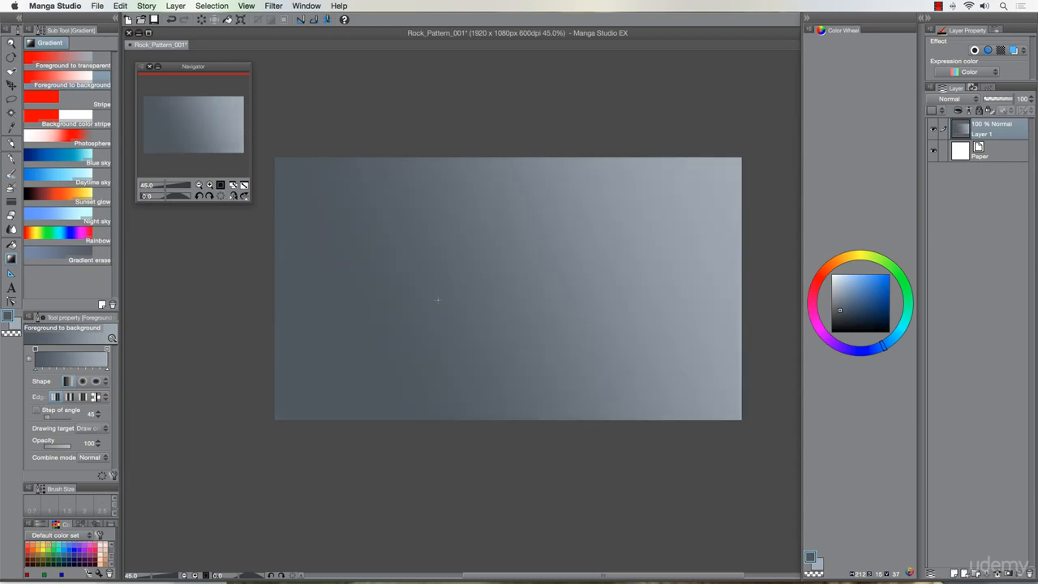
Move the Navigator clear of the artwork and add a new layer above the gradient layer
scroll(438, 301, "up", 1)
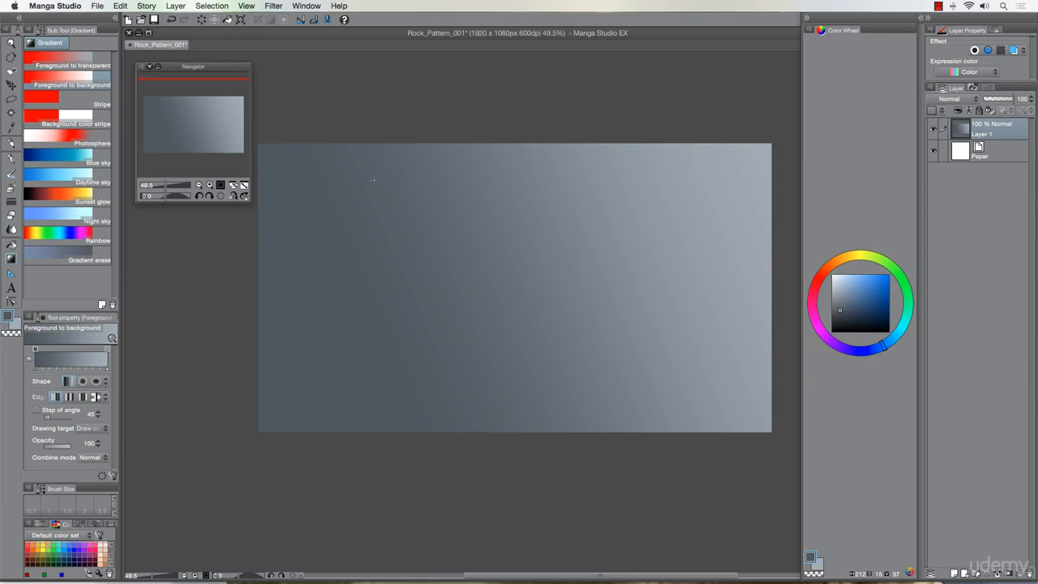
left_click_drag(221, 67, 209, 63)
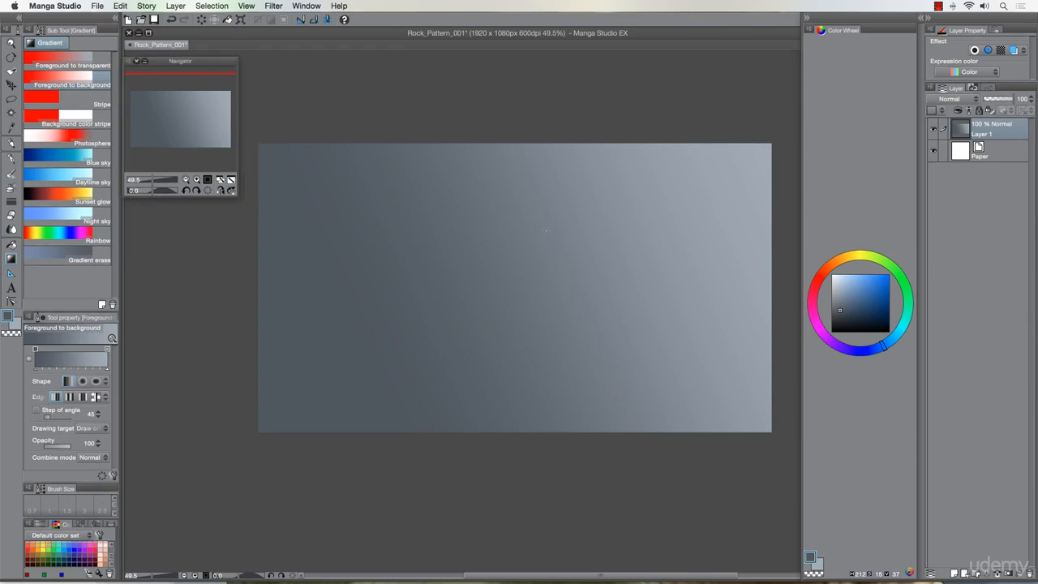
key("super+plus")
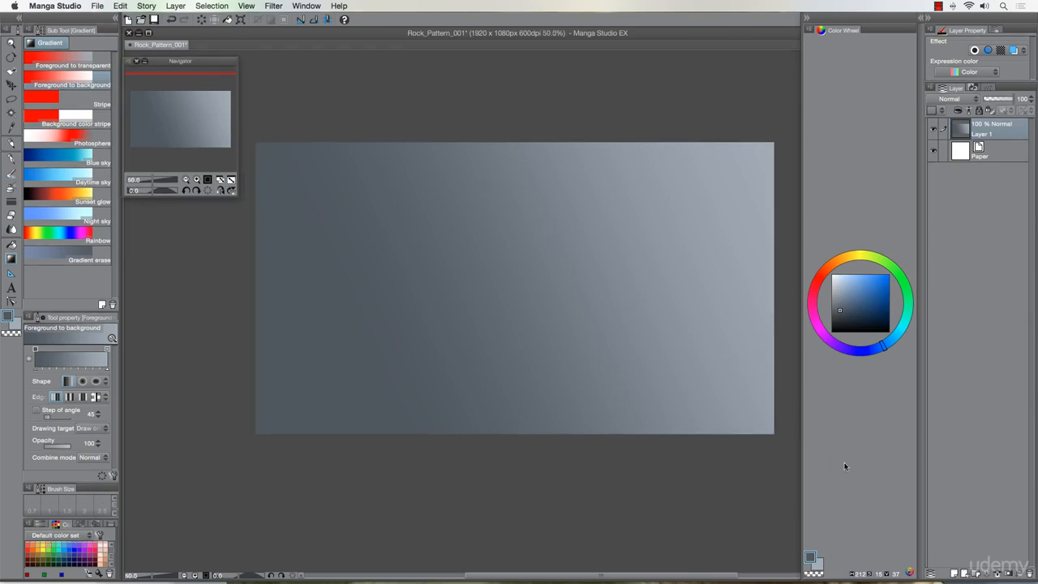
left_click(956, 572)
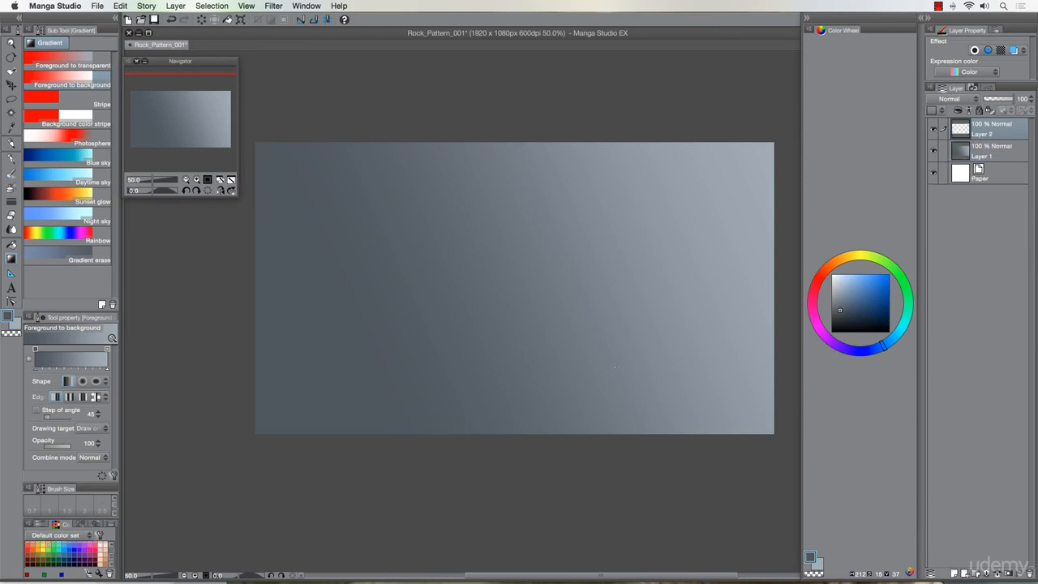
Outline a tall rock formation with several spikes and a flat base on Layer 2 using the Lasso marquee
scroll(537, 245, "up", 1)
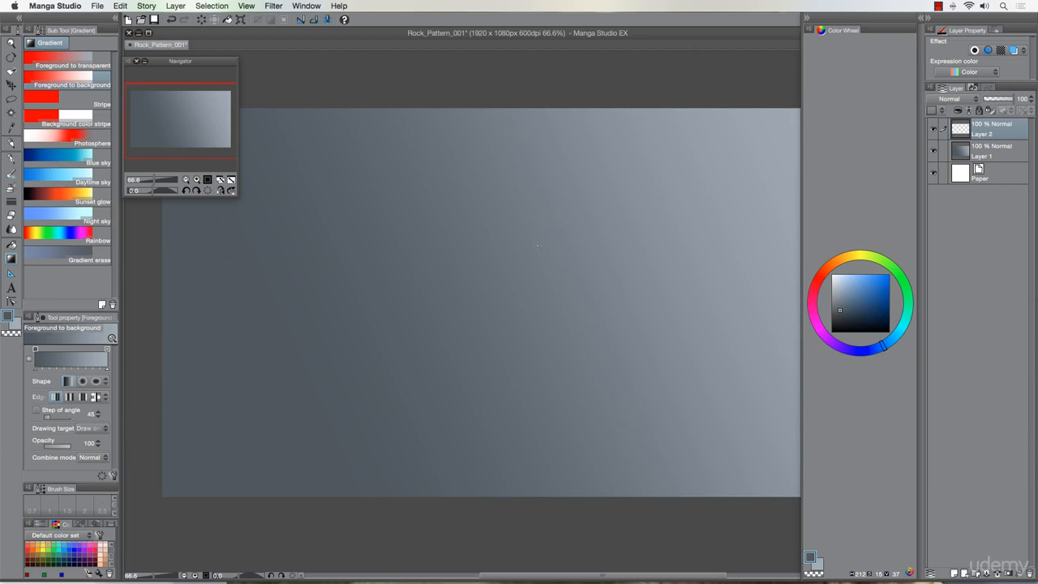
left_click(12, 98)
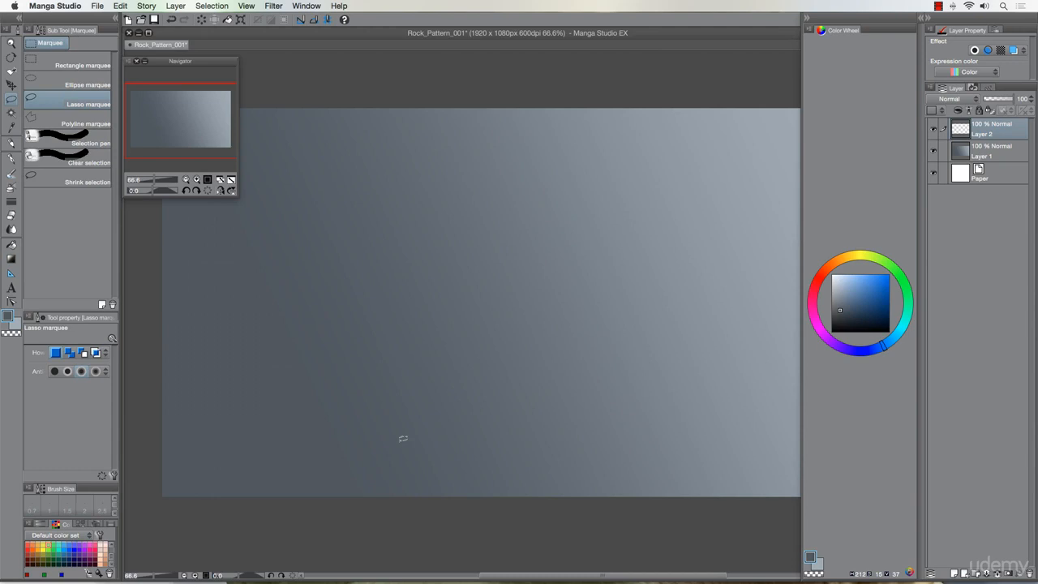
left_click(938, 7)
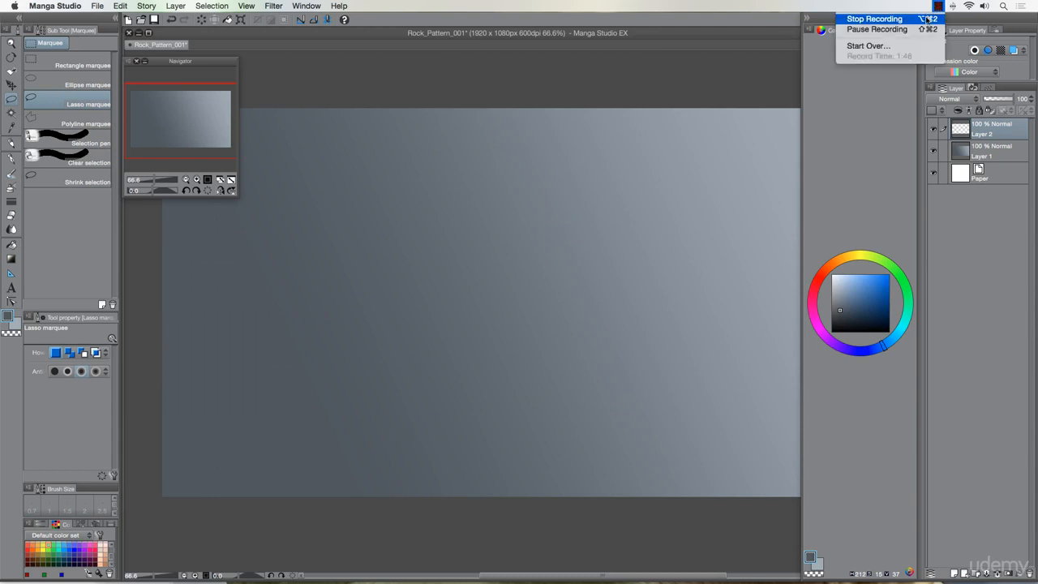
left_click(935, 18)
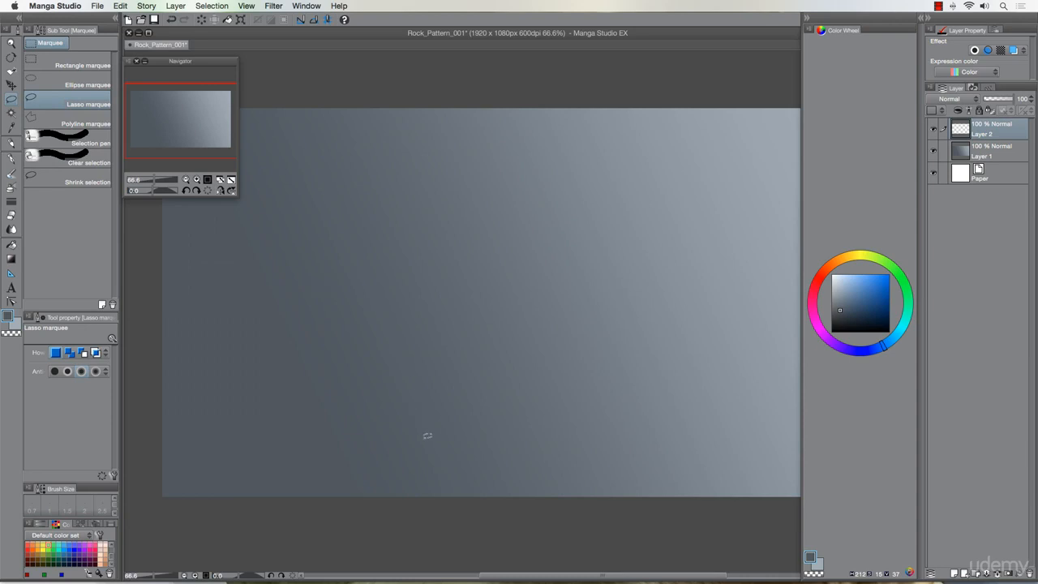
mouse_move(416, 456)
left_mouse_down()
mouse_move(370, 352)
mouse_move(370, 277)
mouse_move(400, 287)
mouse_move(428, 317)
mouse_move(455, 233)
mouse_move(461, 224)
mouse_move(479, 232)
mouse_move(526, 129)
mouse_move(562, 233)
mouse_move(572, 218)
mouse_move(585, 308)
mouse_move(665, 244)
mouse_move(654, 331)
mouse_move(631, 399)
mouse_move(632, 417)
mouse_move(658, 400)
mouse_move(645, 465)
mouse_move(414, 448)
left_mouse_up()
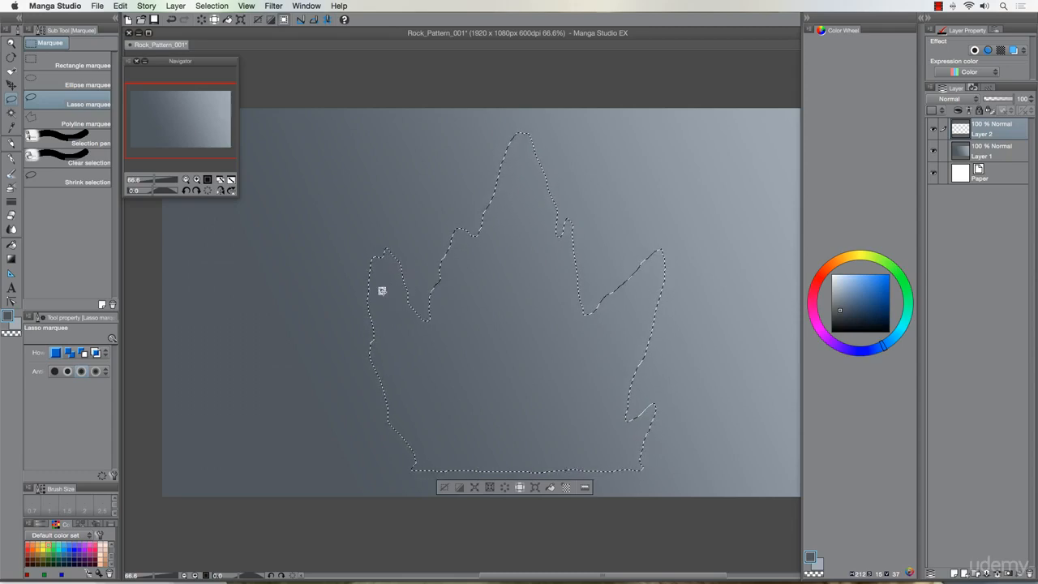
Refine the rock selection with a pointed left spike and a larger small spike just right of the main peak
key("super+z")
key("super+y")
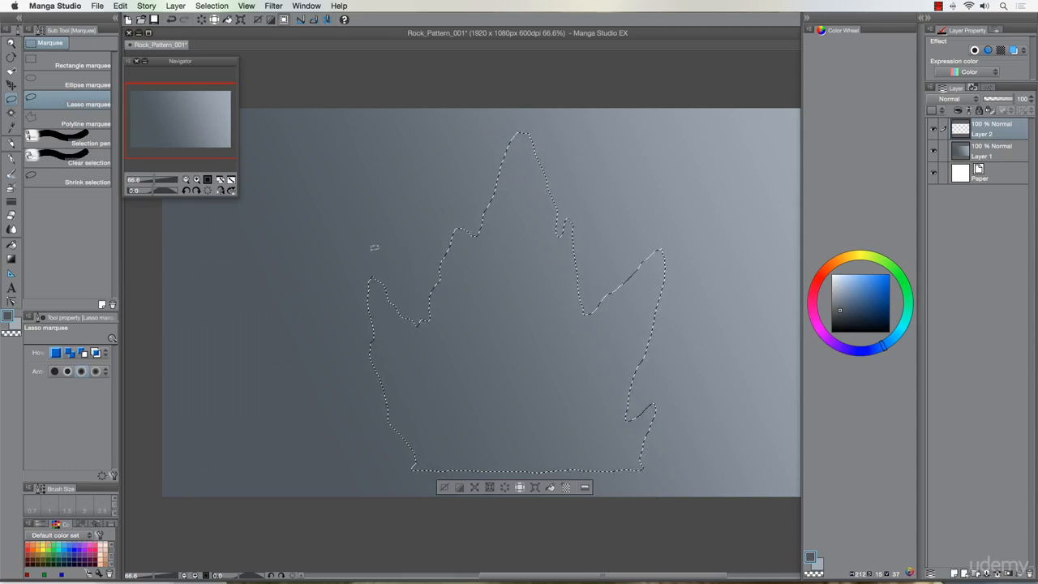
key("super+z")
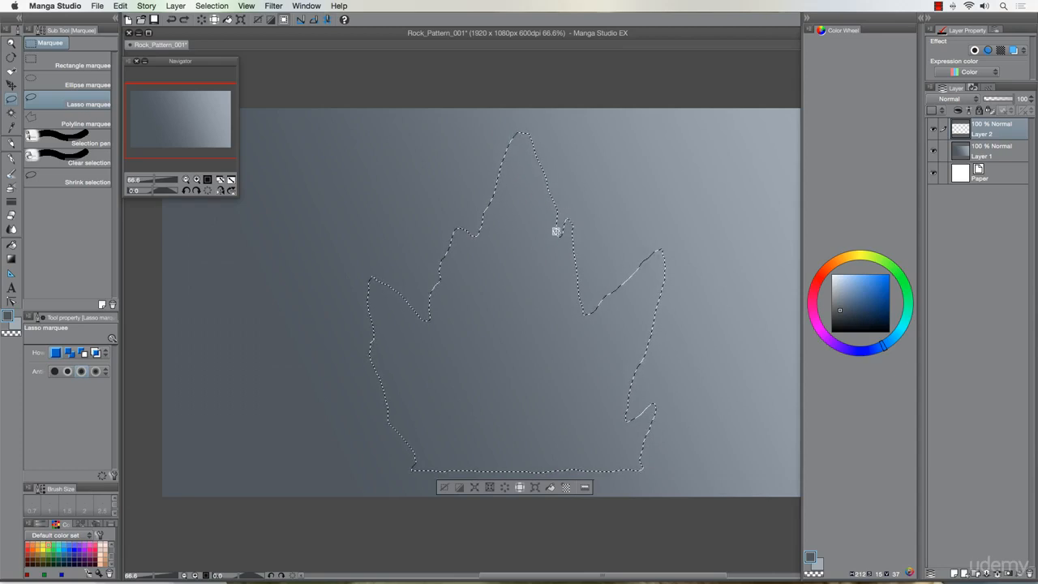
mouse_move(556, 228)
left_mouse_down()
mouse_move(566, 212)
mouse_move(586, 234)
mouse_move(583, 293)
left_mouse_up()
left_click_drag(569, 200, 596, 200)
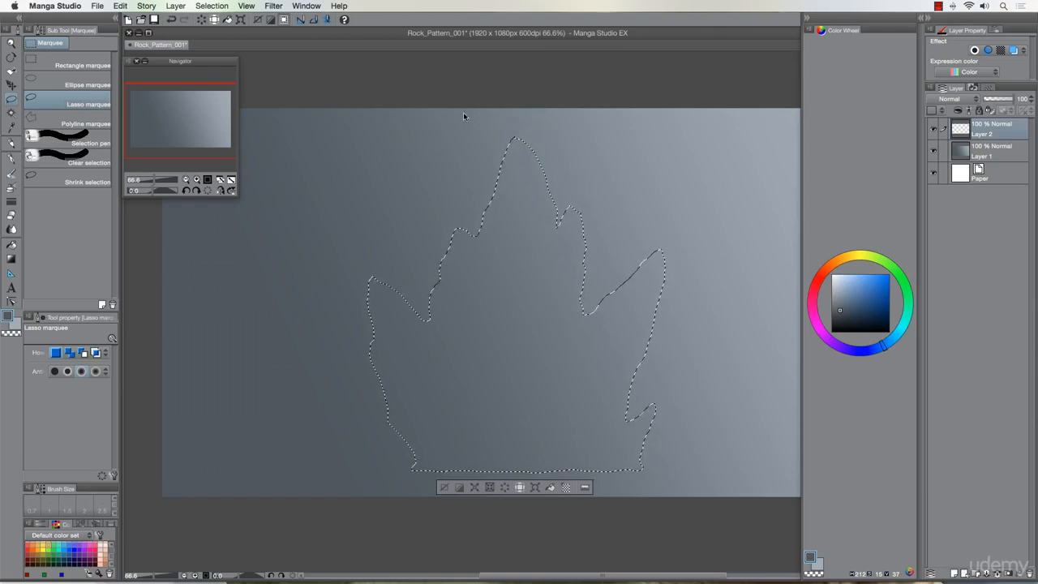
key("super+z")
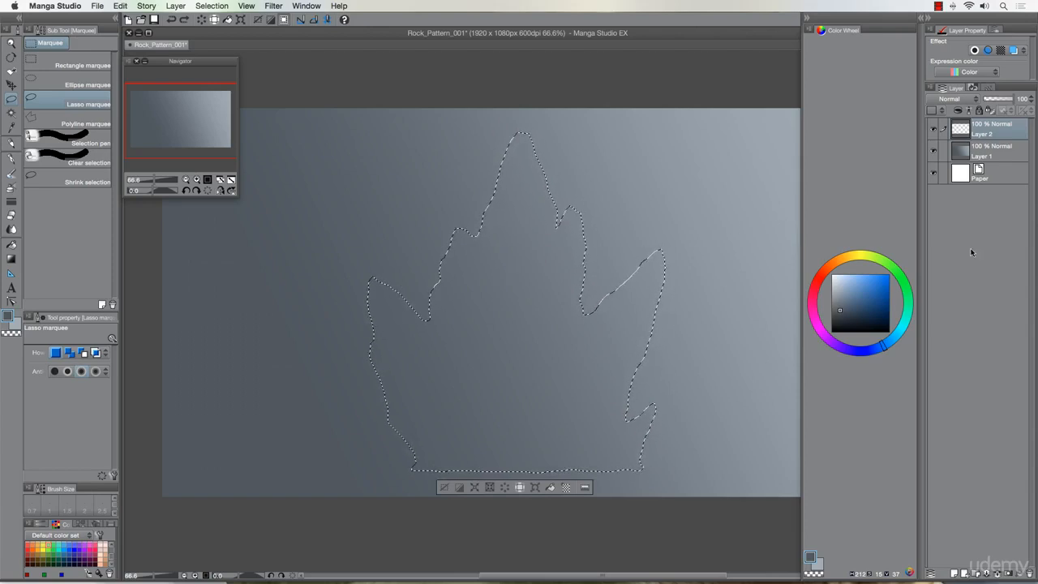
Fill the rock selection with light tan (H38 S23 V82) on Layer 2 and deselect
left_click(843, 261)
left_click(850, 293)
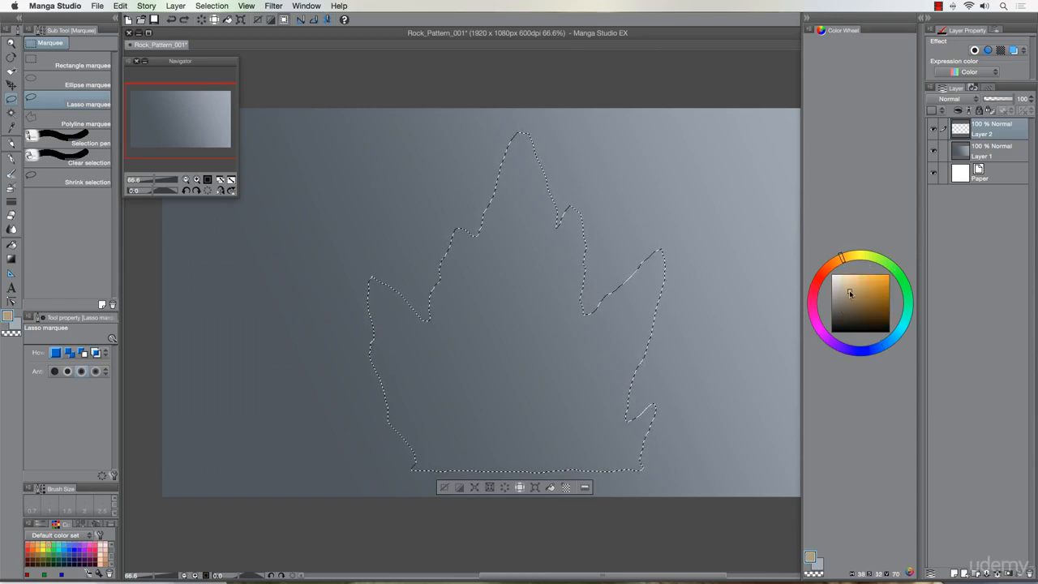
left_click(845, 286)
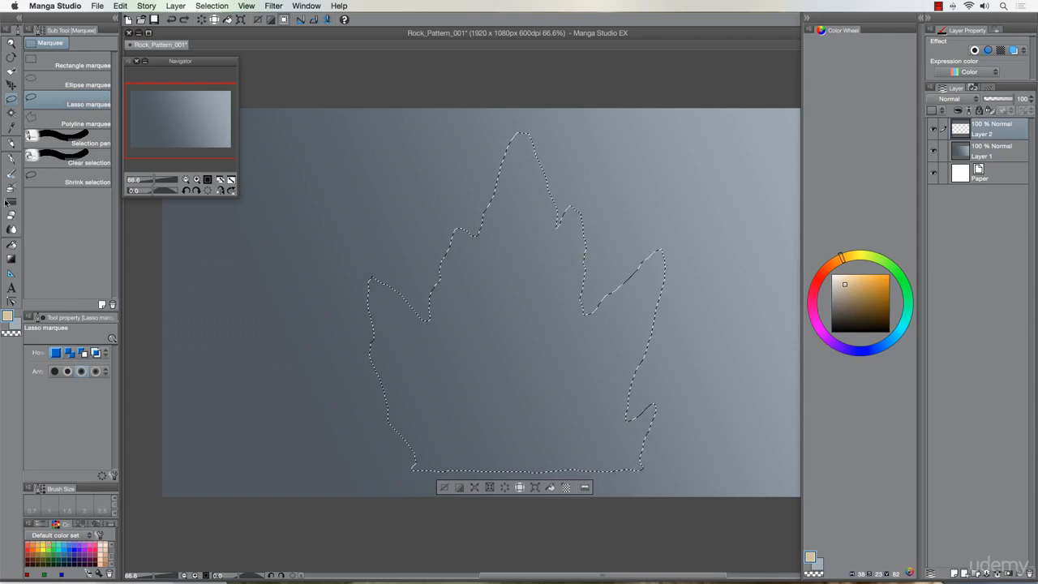
left_click(12, 244)
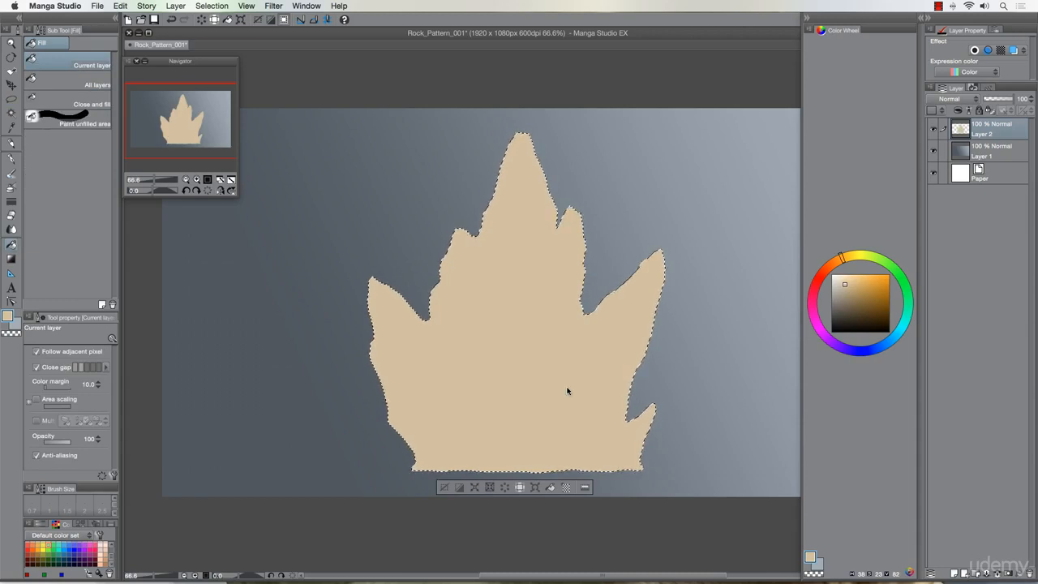
key("super+d")
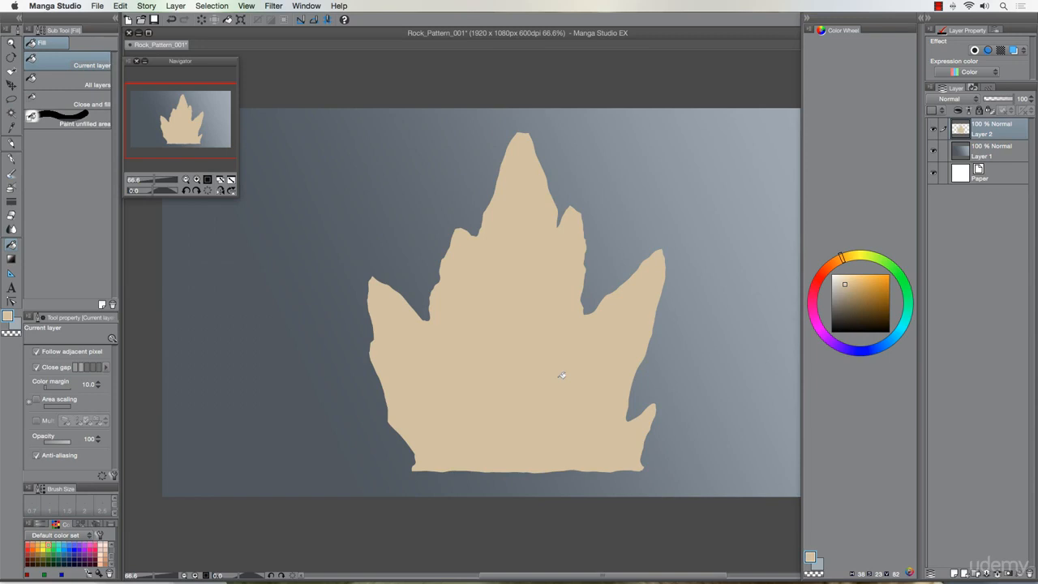
Lock Layer 2's transparent pixels and set the drawing colour to dark brown (H28 S75 V38)
left_click(991, 112)
left_click(857, 302)
mouse_move(857, 305)
left_mouse_down()
mouse_move(853, 315)
mouse_move(868, 308)
left_mouse_up()
left_click(836, 261)
left_click(870, 315)
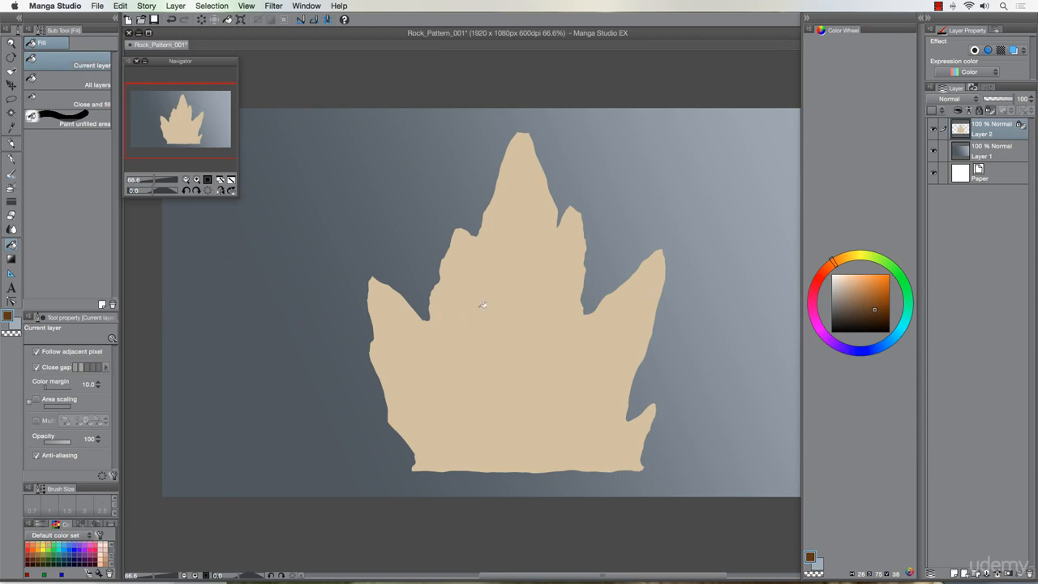
Shade the rock's left-hand edges in brown with the Stronger airbrush at size 80
left_click(11, 188)
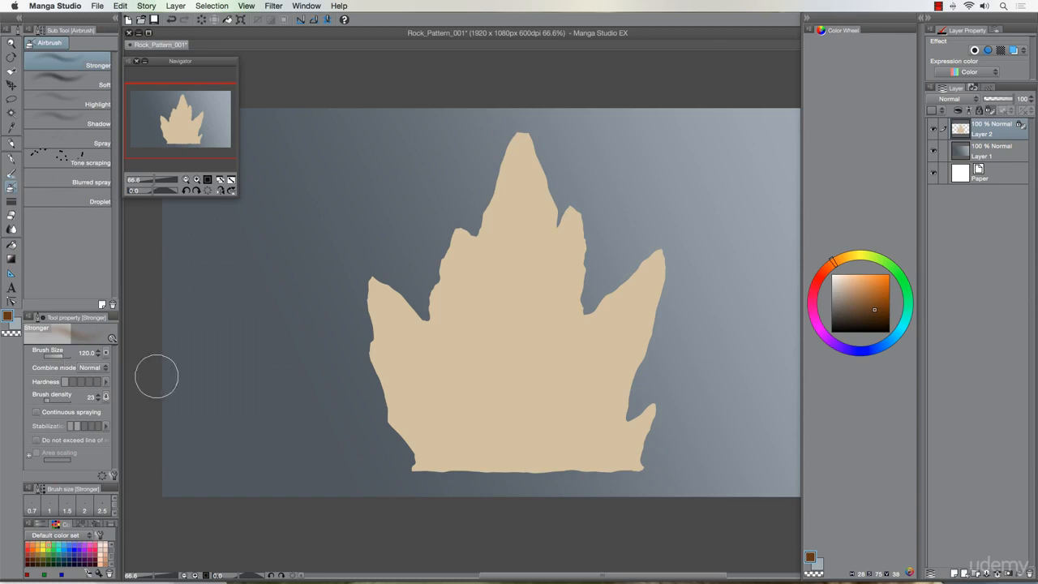
key("bracketleft")
key("bracketleft")
mouse_move(362, 289)
left_mouse_down()
mouse_move(392, 422)
mouse_move(429, 465)
mouse_move(408, 446)
mouse_move(370, 346)
mouse_move(378, 259)
left_mouse_up()
mouse_move(430, 320)
left_mouse_down()
mouse_move(438, 283)
mouse_move(471, 233)
mouse_move(493, 92)
left_mouse_up()
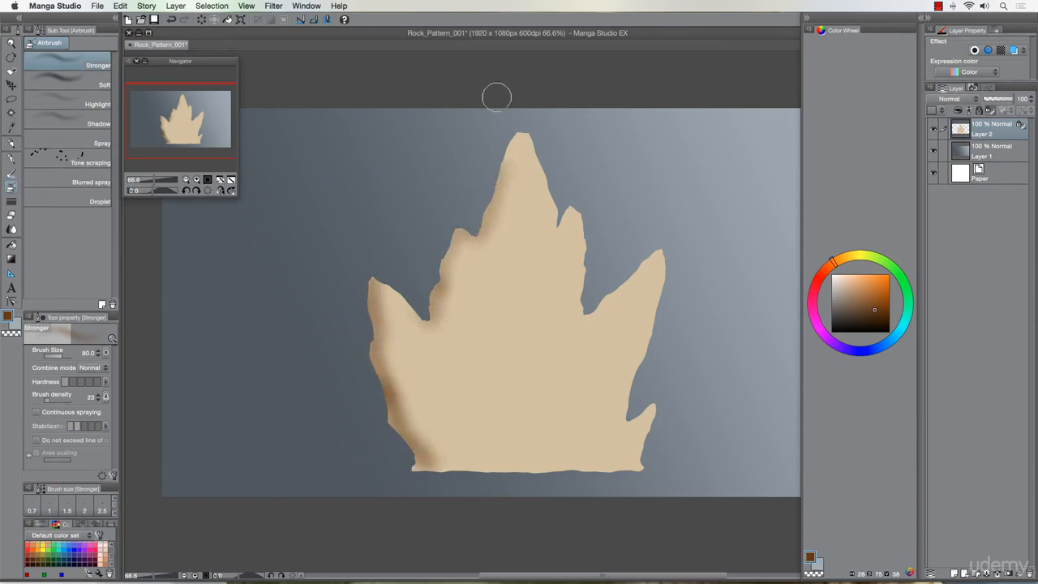
Enlarge the airbrush and lay broad, soft brown shading over the left half of the rock
key("bracketright")
key("bracketright")
key("bracketright")
key("bracketright")
key("bracketright")
key("bracketright")
key("bracketright")
mouse_move(427, 480)
left_mouse_down()
mouse_move(448, 446)
mouse_move(405, 332)
mouse_move(473, 166)
mouse_move(487, 192)
mouse_move(456, 295)
mouse_move(469, 411)
mouse_move(497, 497)
mouse_move(485, 509)
mouse_move(396, 409)
mouse_move(432, 214)
left_mouse_up()
key("bracketleft")
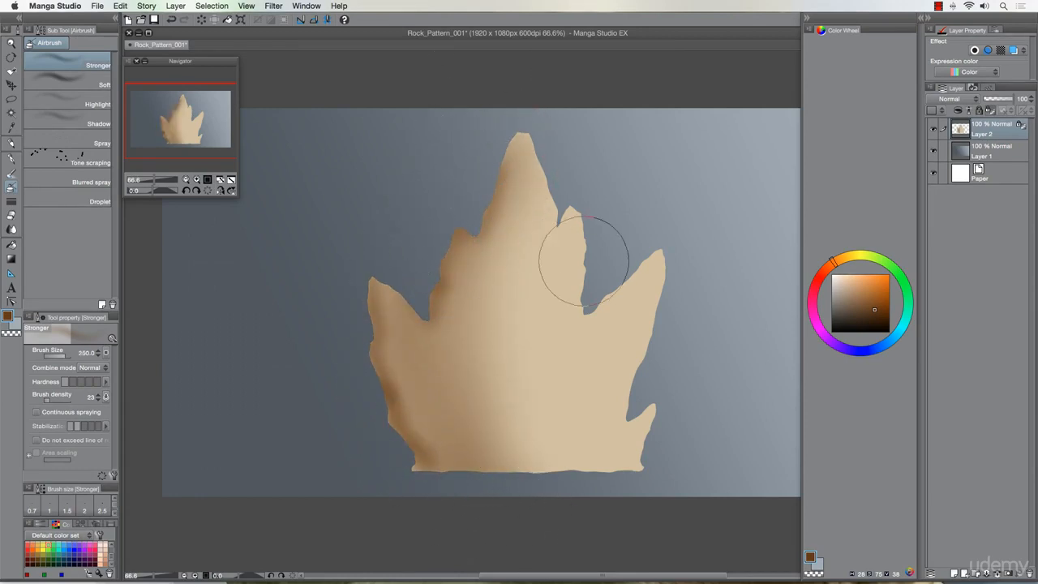
Draw the outline of a low front rock at the base with the airbrush at size 8
key("bracketleft")
key("bracketleft")
key("bracketleft")
key("bracketleft")
key("bracketleft")
key("bracketleft")
key("bracketleft")
key("bracketleft")
key("bracketleft")
key("bracketleft")
key("bracketleft")
key("bracketleft")
key("bracketleft")
key("bracketleft")
key("bracketleft")
key("bracketleft")
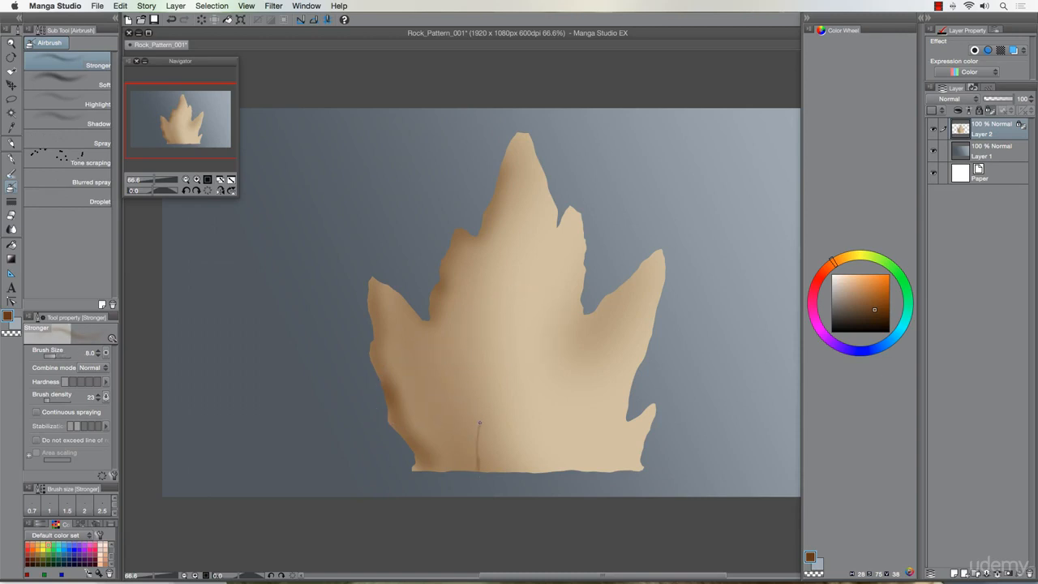
mouse_move(500, 383)
left_mouse_down()
mouse_move(597, 485)
mouse_move(569, 441)
mouse_move(593, 468)
mouse_move(622, 438)
left_mouse_up()
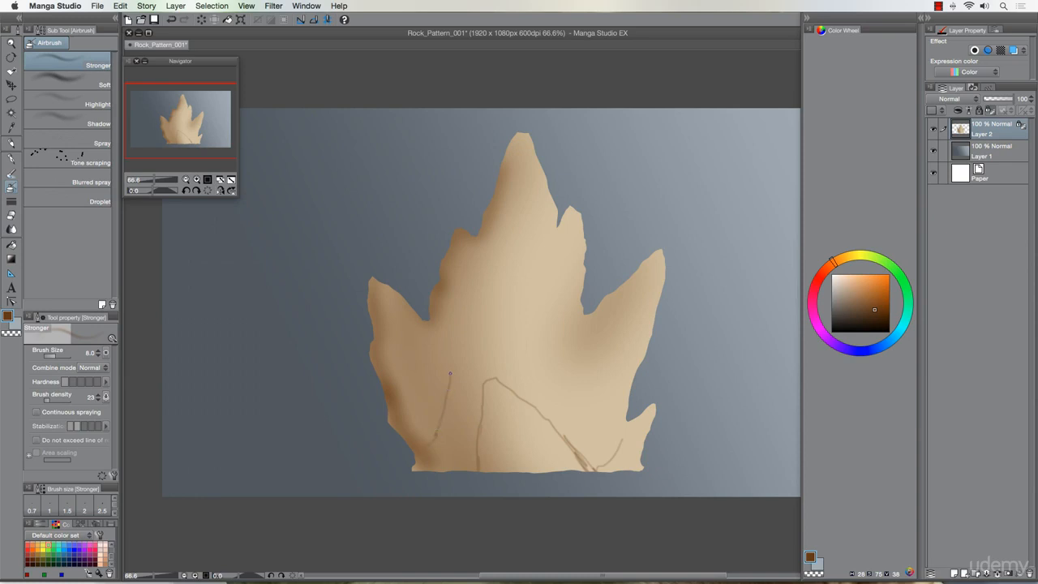
Draw the taller middle rock's outline behind the front one and add crevice lines between the side spikes
mouse_move(450, 373)
left_mouse_down()
mouse_move(486, 274)
mouse_move(516, 250)
mouse_move(559, 315)
mouse_move(580, 454)
left_mouse_up()
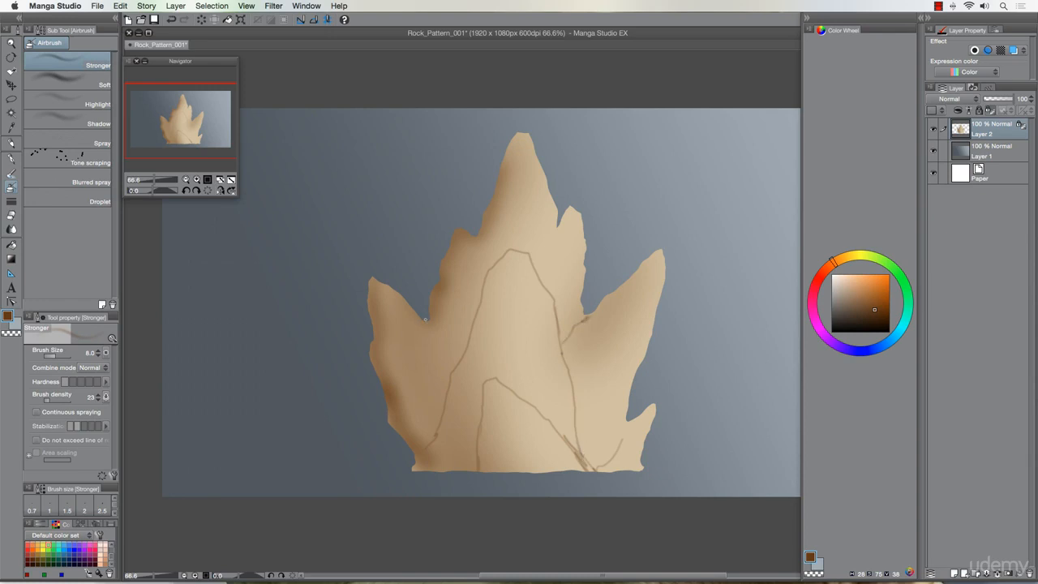
left_click_drag(421, 319, 448, 355)
mouse_move(555, 248)
left_mouse_down()
mouse_move(556, 297)
mouse_move(559, 225)
left_mouse_up()
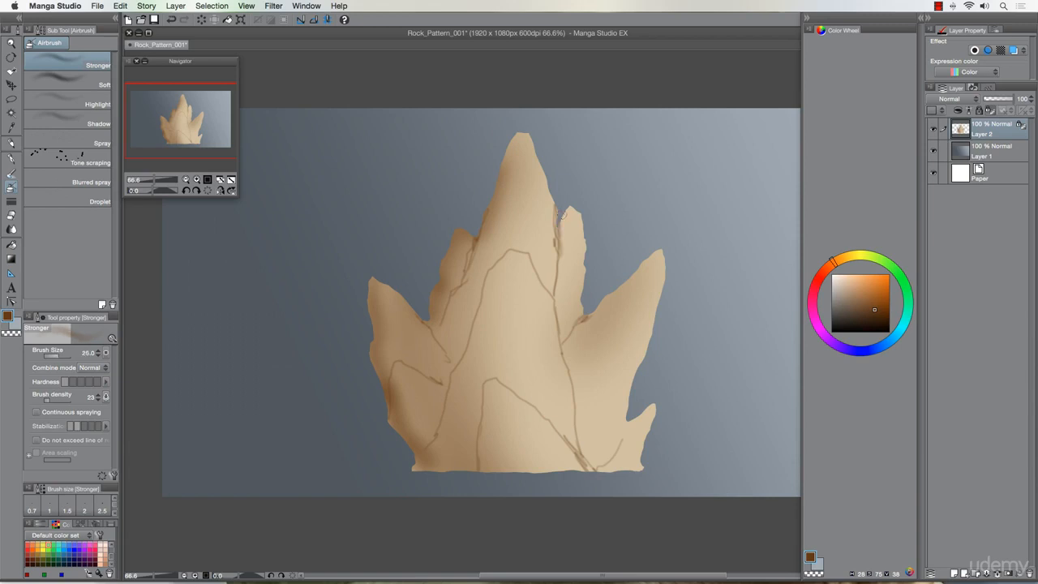
Shade along the left side of the middle rock's outline with the airbrush at size 70
key("]")
key("bracketright")
key("bracketright")
key("bracketright")
key("bracketright")
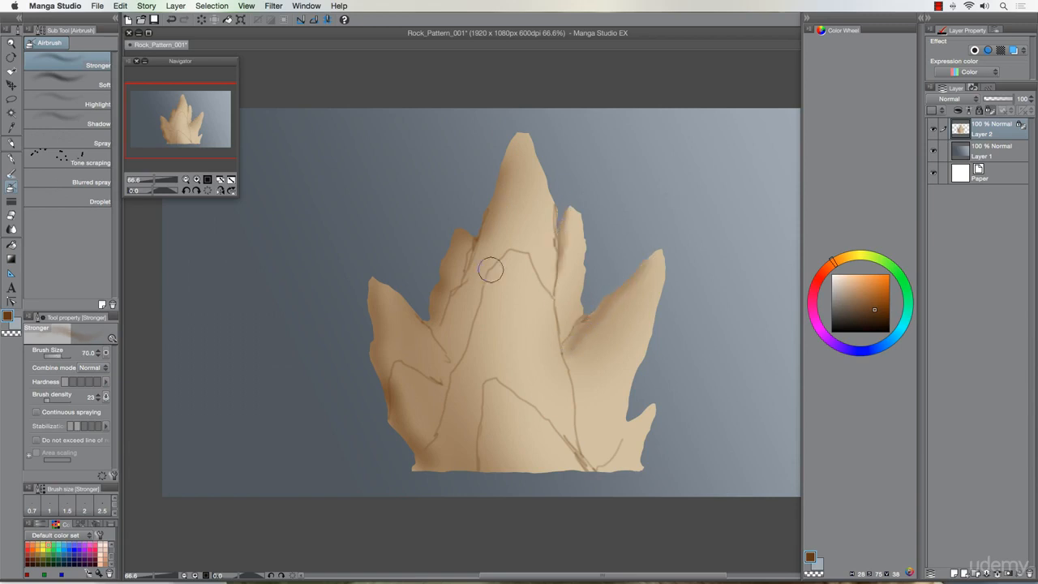
left_click_drag(476, 346, 423, 469)
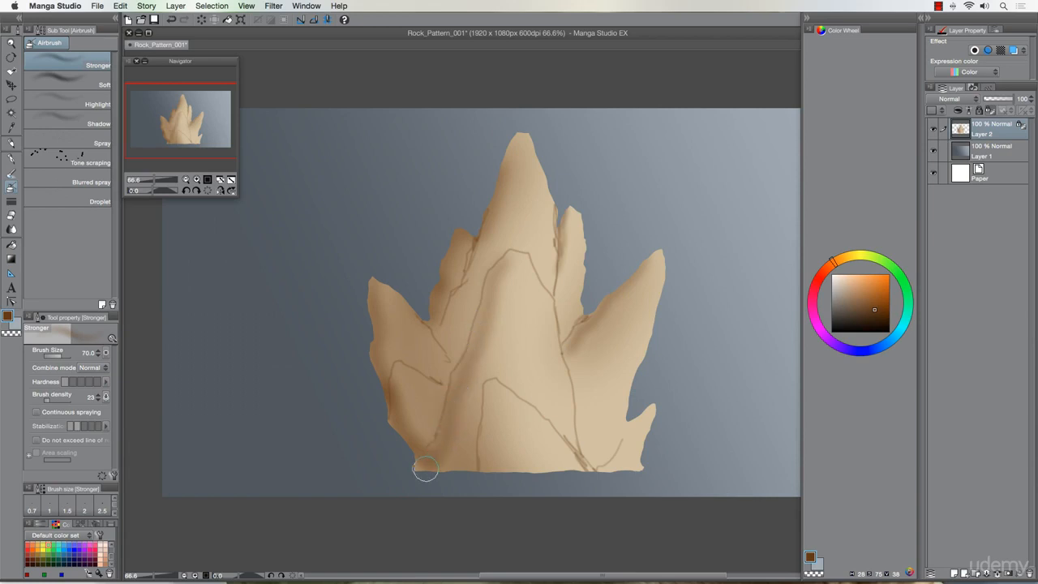
Add soft brown shading to the left sides of the front rock, the left spike and the main peak
key("bracketright")
left_click_drag(486, 378, 481, 490)
key("bracketleft")
left_click_drag(367, 282, 380, 378)
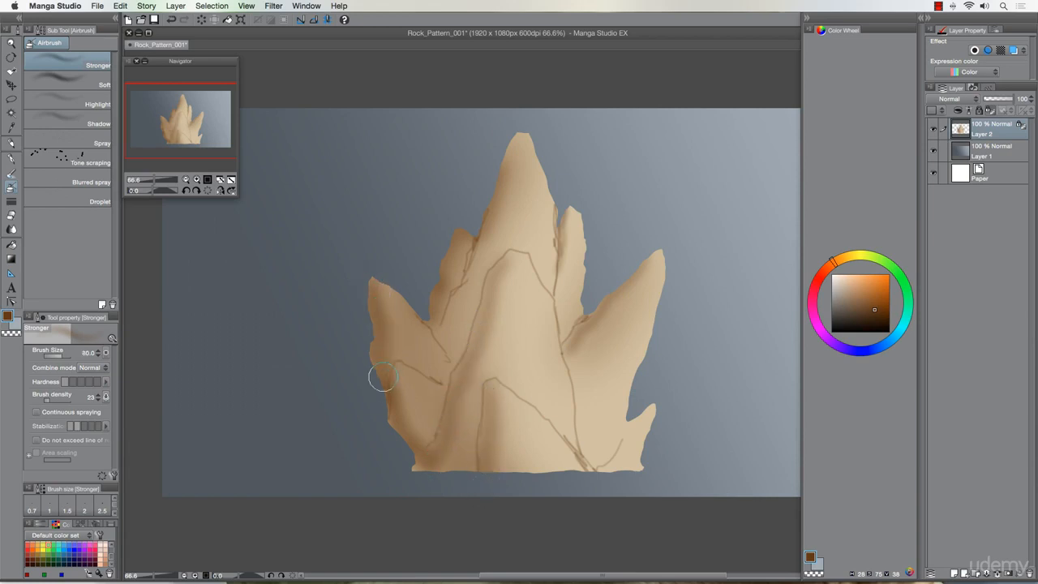
mouse_move(444, 328)
left_mouse_down()
mouse_move(505, 197)
mouse_move(499, 214)
mouse_move(515, 198)
mouse_move(529, 158)
mouse_move(520, 143)
mouse_move(501, 181)
mouse_move(519, 130)
mouse_move(510, 133)
mouse_move(528, 133)
mouse_move(490, 161)
mouse_move(503, 142)
mouse_move(502, 185)
left_mouse_up()
Shade the main peak's lower left edge and the crevices beside the small left spike with the airbrush at sizes 25 and 40
key("bracketleft")
key("bracketleft")
key("bracketleft")
key("bracketleft")
key("bracketleft")
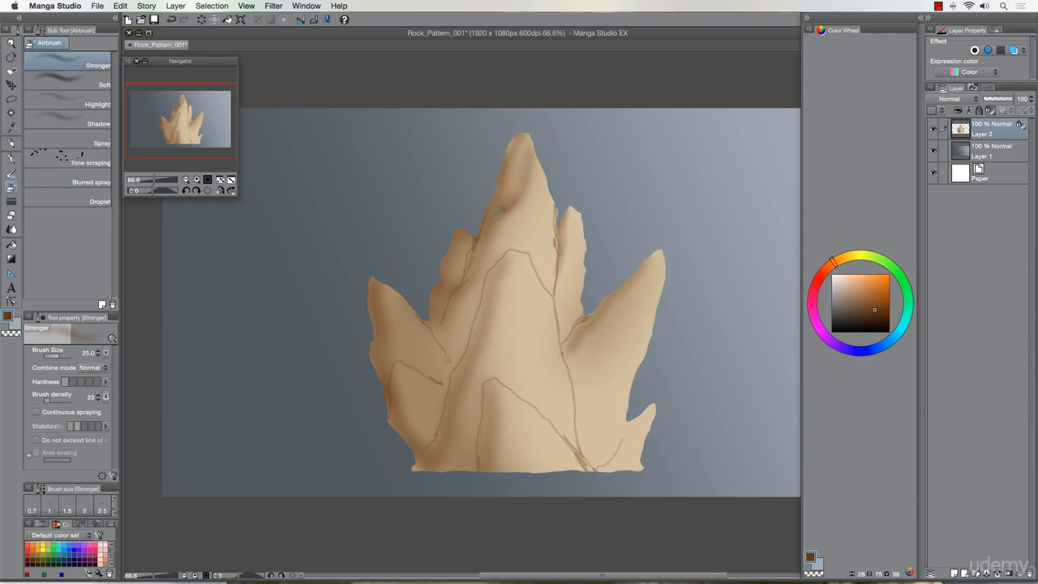
left_click_drag(487, 233, 472, 271)
key("bracketright")
key("bracketright")
mouse_move(426, 308)
left_mouse_down()
mouse_move(450, 359)
mouse_move(489, 270)
mouse_move(478, 334)
left_mouse_up()
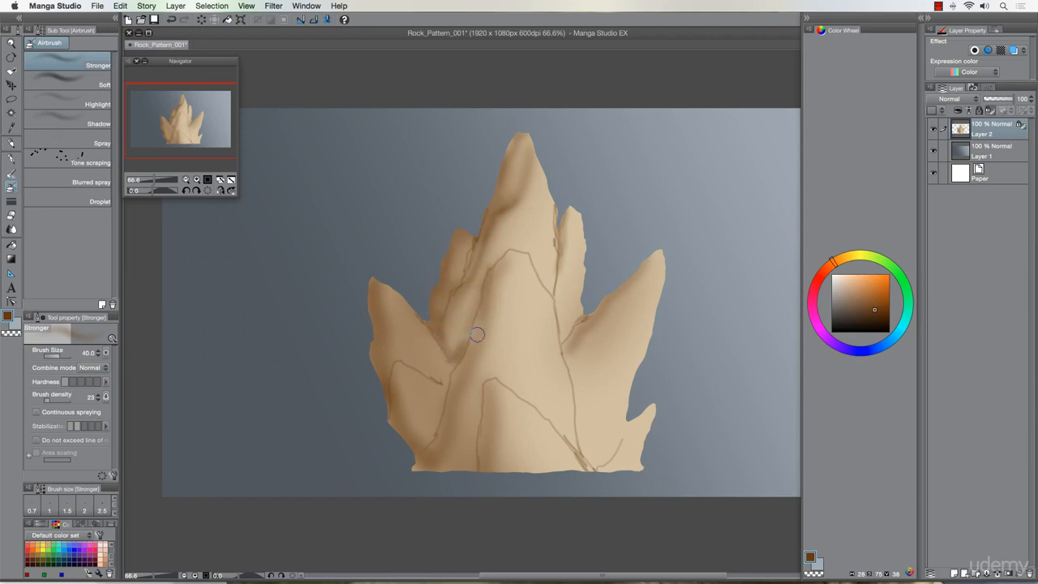
Shade around the middle and front rocks' right outlines at size 70 and along the main peak's left edge at size 40
key("bracketright")
key("bracketright")
mouse_move(486, 291)
left_mouse_down()
mouse_move(450, 386)
mouse_move(482, 406)
mouse_move(461, 473)
mouse_move(465, 398)
mouse_move(494, 381)
mouse_move(540, 409)
mouse_move(591, 467)
mouse_move(577, 362)
mouse_move(598, 461)
mouse_move(630, 424)
mouse_move(586, 471)
mouse_move(625, 396)
left_mouse_up()
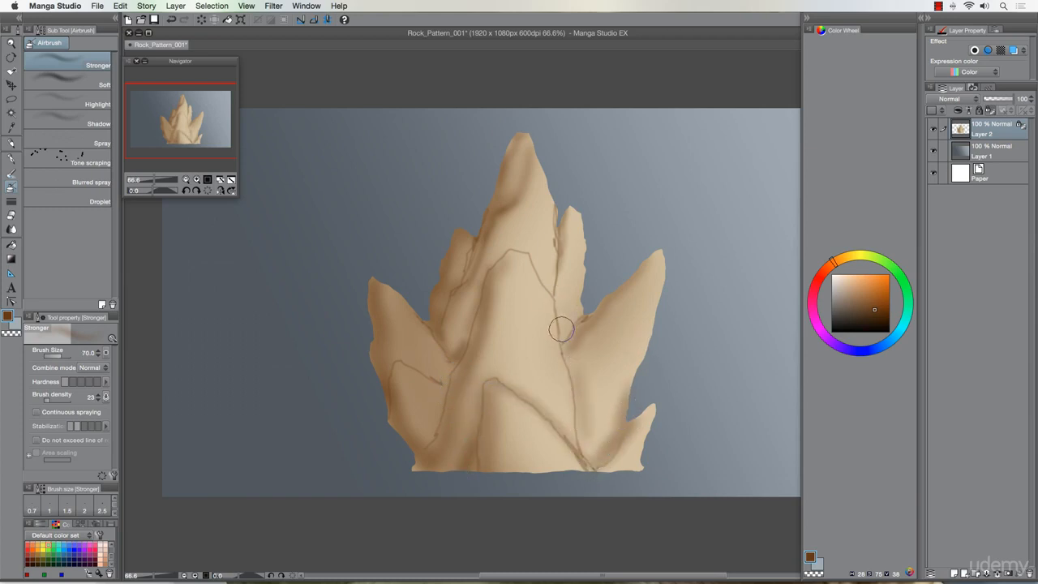
left_click_drag(559, 329, 559, 259)
mouse_move(481, 232)
left_mouse_down()
mouse_move(516, 198)
mouse_move(504, 144)
left_mouse_up()
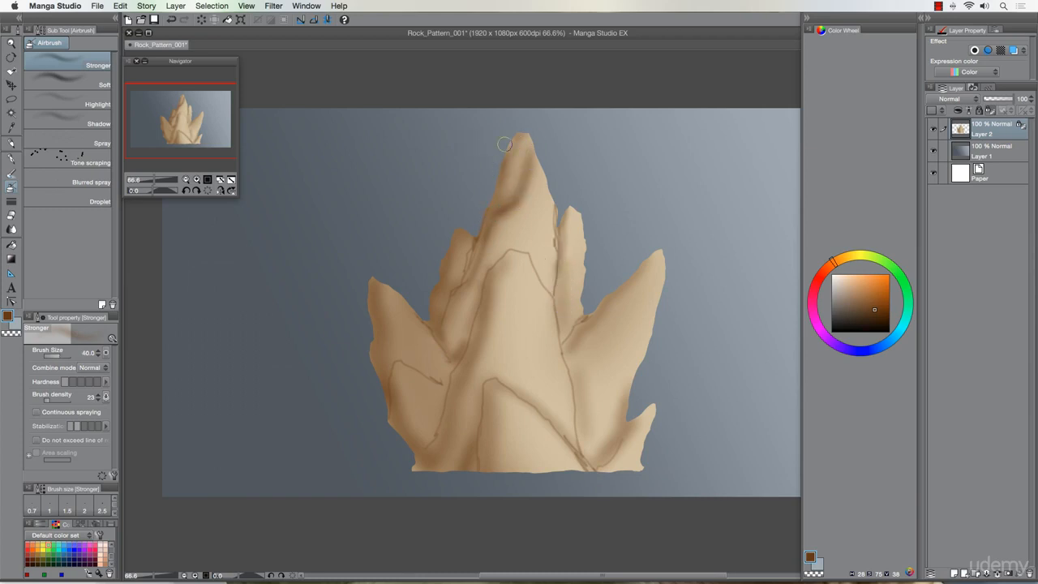
mouse_move(482, 233)
left_mouse_down()
mouse_move(468, 274)
mouse_move(491, 261)
mouse_move(450, 362)
mouse_move(434, 335)
left_mouse_up()
Deepen the shading down the outer left spike and along the crease at its base with the airbrush at sizes 60 and 70
key("bracketright")
key("bracketright")
key("bracketright")
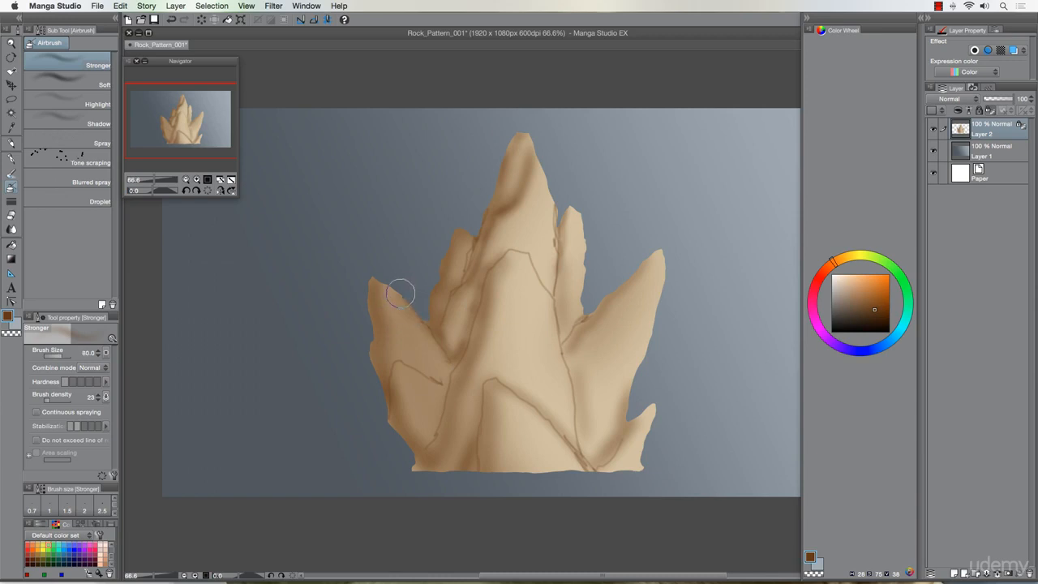
left_click_drag(381, 286, 376, 339)
key("bracketleft")
key("bracketleft")
key("bracketleft")
key("bracketleft")
key("bracketleft")
key("bracketleft")
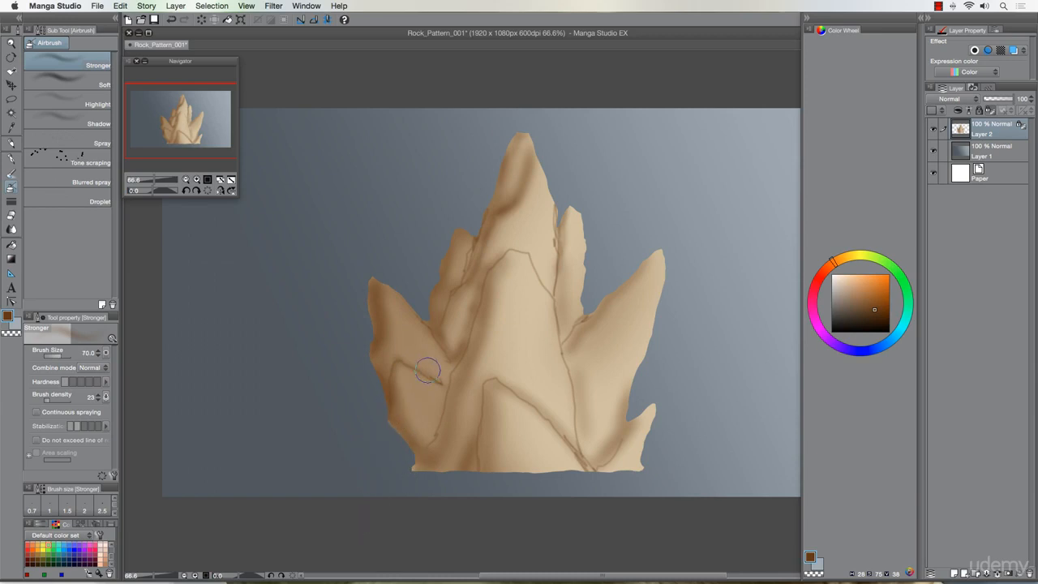
Add soft dark accents to the main peak's lower face and to the upper face of the middle rock
key("bracketright")
key("bracketright")
key("bracketright")
key("bracketright")
key("bracketright")
mouse_move(487, 309)
left_mouse_down()
mouse_move(497, 268)
mouse_move(517, 245)
mouse_move(545, 280)
mouse_move(533, 221)
left_mouse_up()
key("bracketleft")
key("bracketleft")
key("bracketleft")
key("bracketleft")
key("bracketleft")
key("bracketright")
key("bracketright")
mouse_move(526, 265)
left_mouse_down()
mouse_move(531, 301)
mouse_move(508, 292)
mouse_move(511, 385)
mouse_move(505, 344)
left_mouse_up()
Paint a shaded crease on the middle rock, running upward from the top of the front rock
key("bracketleft")
key("bracketleft")
key("bracketleft")
key("bracketright")
key("bracketright")
key("bracketright")
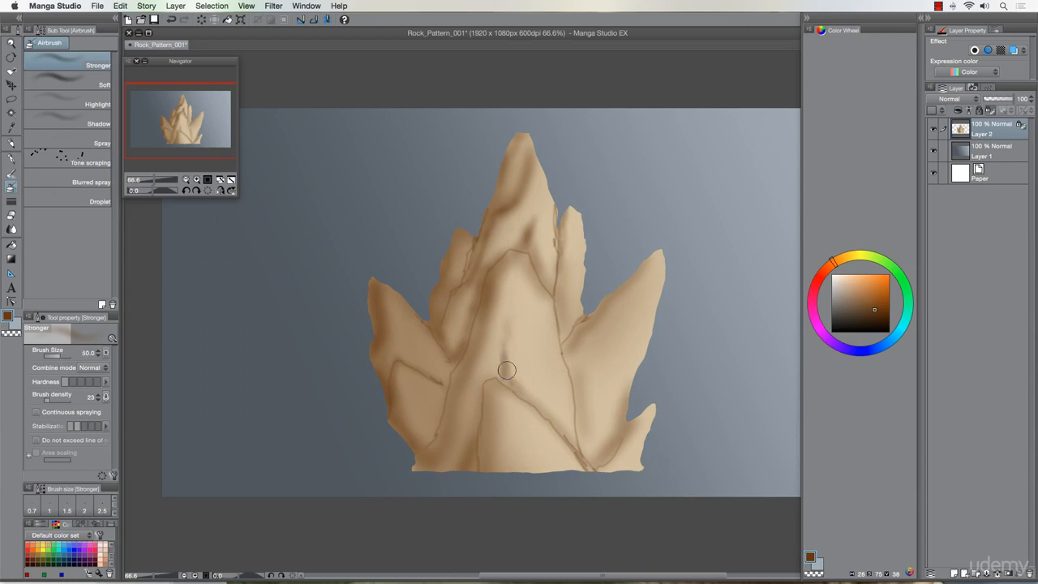
key("bracketleft")
mouse_move(508, 369)
left_mouse_down()
mouse_move(560, 426)
mouse_move(509, 353)
mouse_move(494, 308)
left_mouse_up()
key("bracketleft")
key("bracketleft")
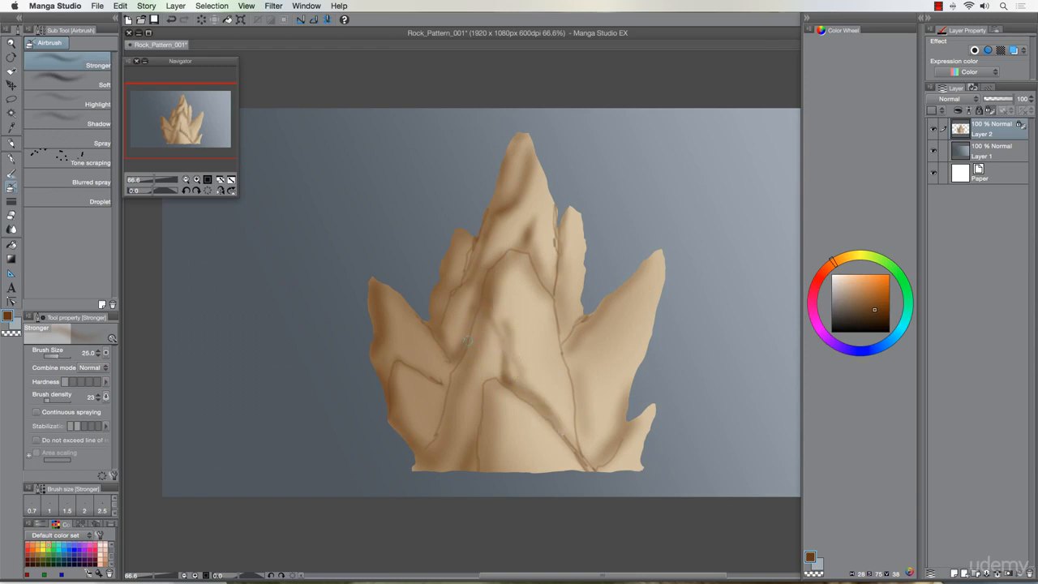
Shade the front rock's left side and the crevice between the middle rock and the narrow right spike
key("bracketright")
key("bracketright")
key("bracketright")
left_click_drag(495, 403, 484, 467)
mouse_move(563, 376)
left_mouse_down()
mouse_move(590, 321)
mouse_move(556, 322)
mouse_move(568, 325)
mouse_move(560, 243)
left_mouse_up()
key("bracketleft")
key("bracketleft")
key("bracketleft")
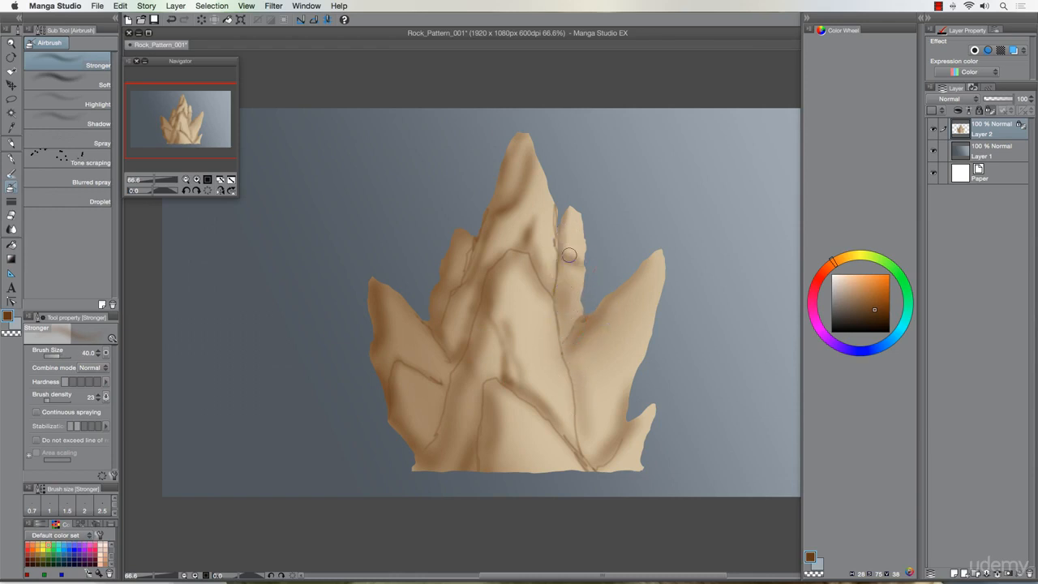
Add small shadow bands to the narrow right spike and darken the creases on the outer left and right spikes
key("bracketleft")
key("bracketleft")
left_click_drag(564, 240, 562, 219)
mouse_move(561, 263)
left_mouse_down()
mouse_move(557, 307)
mouse_move(573, 340)
mouse_move(575, 319)
left_mouse_up()
key("bracketleft")
key("bracketleft")
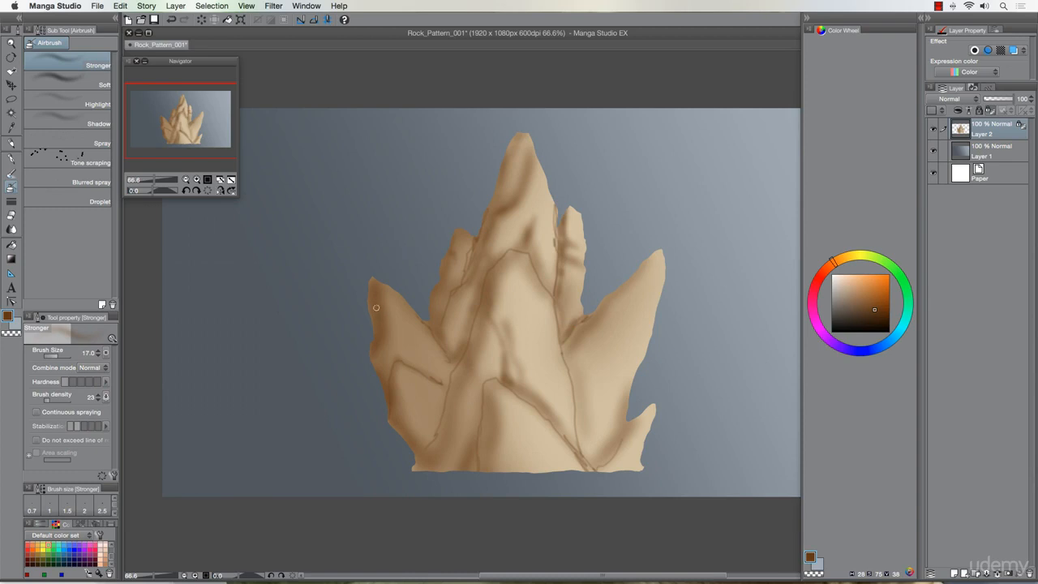
left_click_drag(437, 378, 443, 380)
key("]")
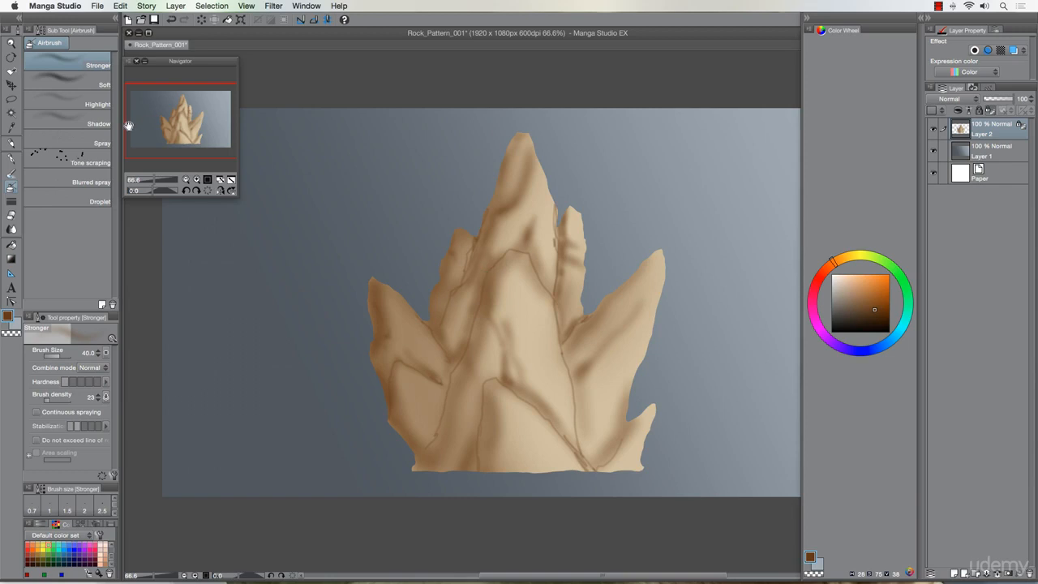
Duplicate the rock layer and place the two rocks side by side with the copy on the left
left_click(11, 86)
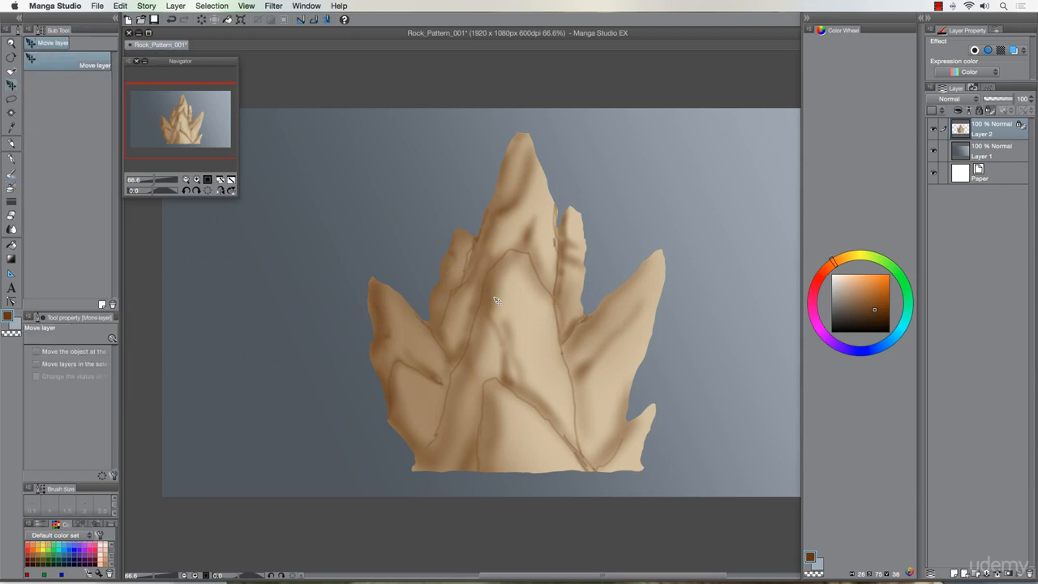
left_click_drag(497, 300, 362, 308)
key("super+v")
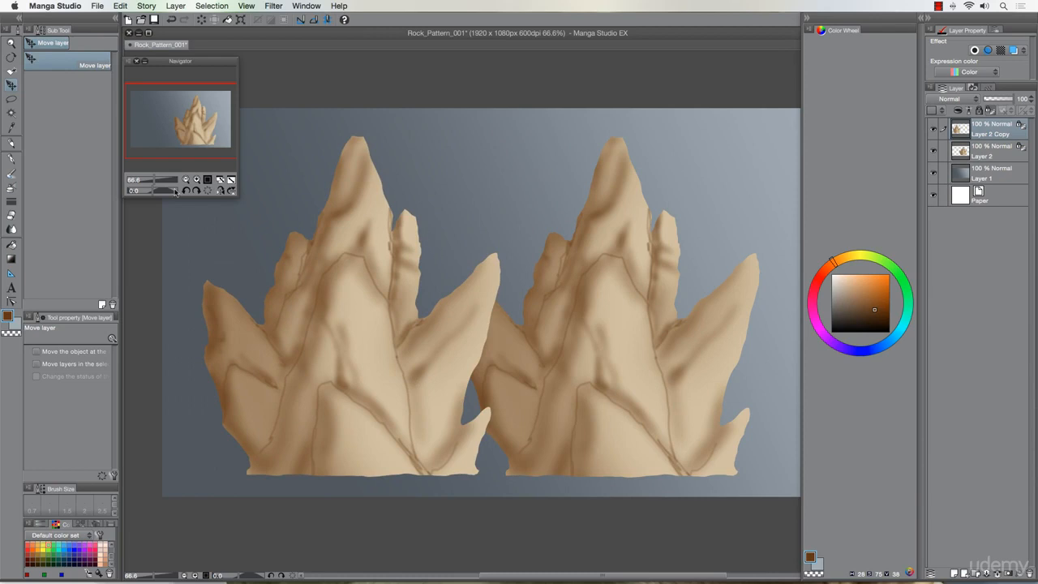
Sample a light tan from the rock and cover all the copy's shading with the airbrush at size 250
left_click(12, 190)
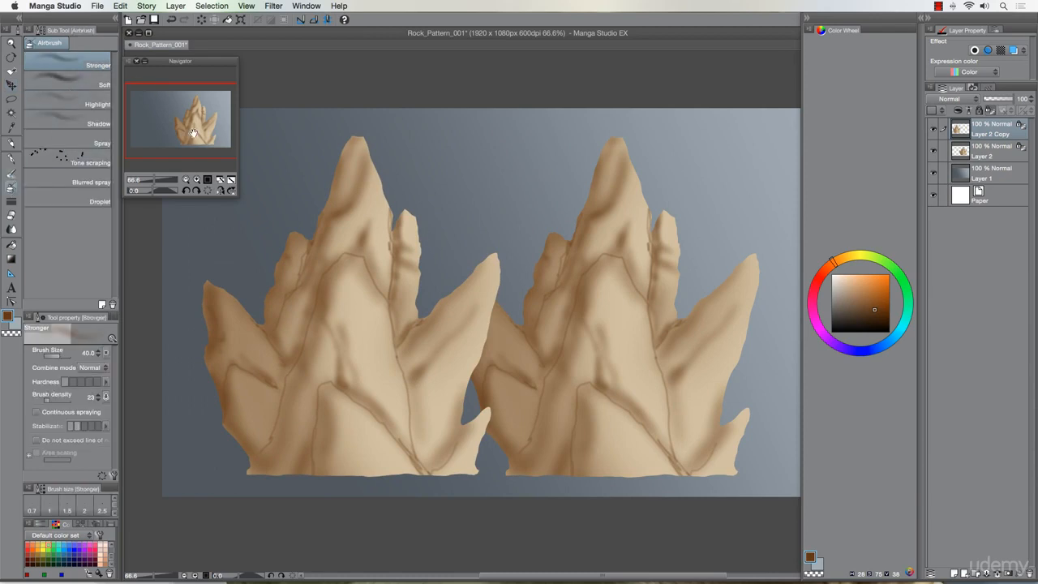
left_click(484, 284, "alt")
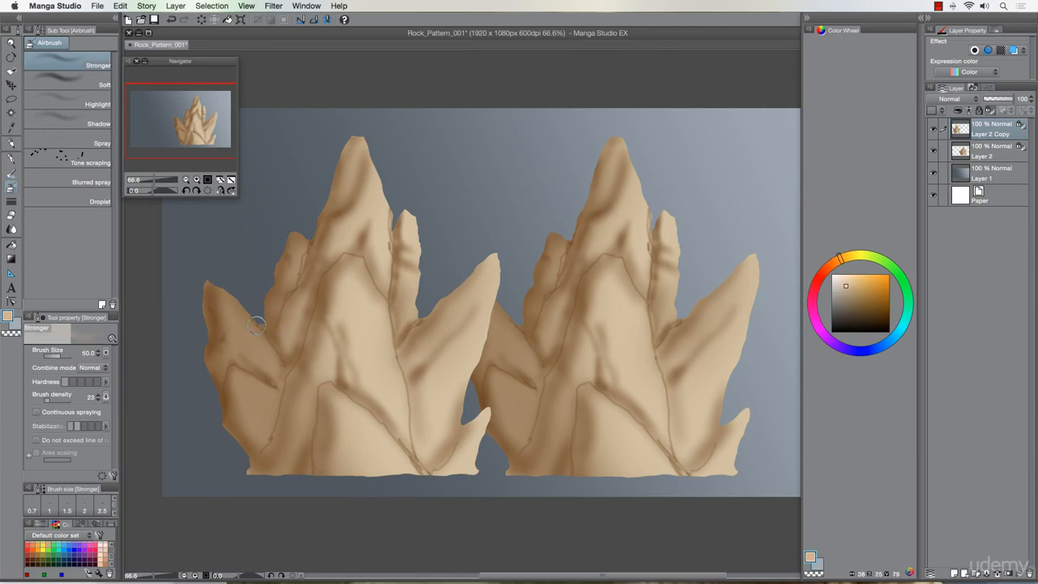
key("bracketright")
key("bracketright")
key("bracketright")
key("bracketright")
key("bracketright")
key("bracketright")
key("bracketright")
key("bracketright")
key("bracketright")
key("bracketright")
mouse_move(217, 304)
left_mouse_down()
mouse_move(238, 391)
mouse_move(254, 383)
mouse_move(303, 458)
mouse_move(280, 233)
mouse_move(360, 441)
mouse_move(381, 360)
mouse_move(378, 210)
mouse_move(456, 484)
left_mouse_up()
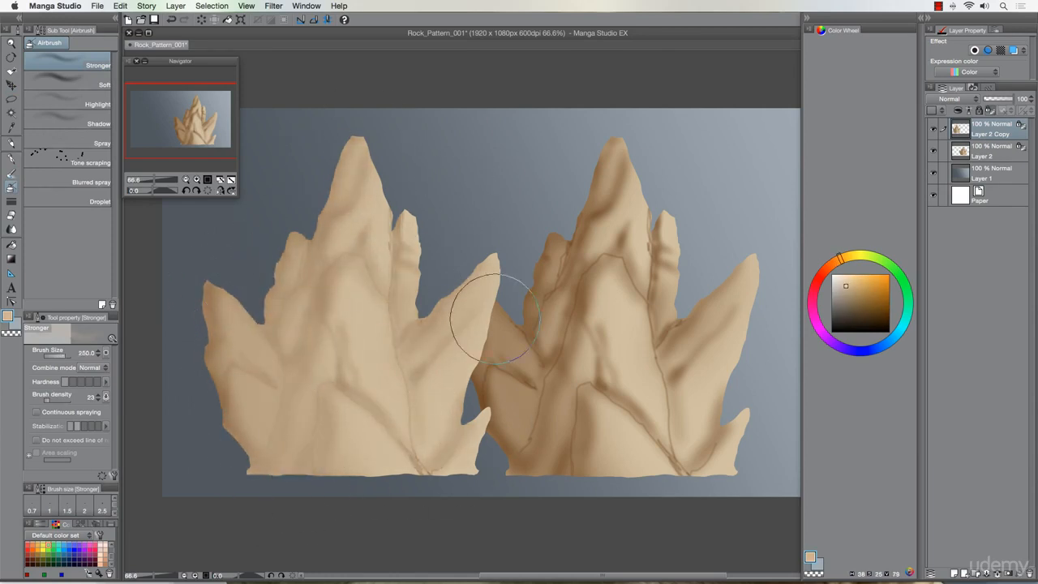
mouse_move(399, 193)
left_mouse_down()
mouse_move(393, 308)
mouse_move(373, 307)
mouse_move(351, 270)
mouse_move(316, 269)
mouse_move(272, 343)
mouse_move(249, 273)
mouse_move(213, 281)
mouse_move(264, 451)
mouse_move(319, 463)
mouse_move(356, 370)
mouse_move(388, 367)
mouse_move(443, 476)
mouse_move(476, 486)
mouse_move(503, 377)
mouse_move(459, 363)
mouse_move(364, 153)
mouse_move(342, 165)
mouse_move(288, 411)
mouse_move(259, 432)
mouse_move(383, 376)
mouse_move(423, 405)
mouse_move(422, 476)
mouse_move(405, 441)
mouse_move(426, 462)
left_mouse_up()
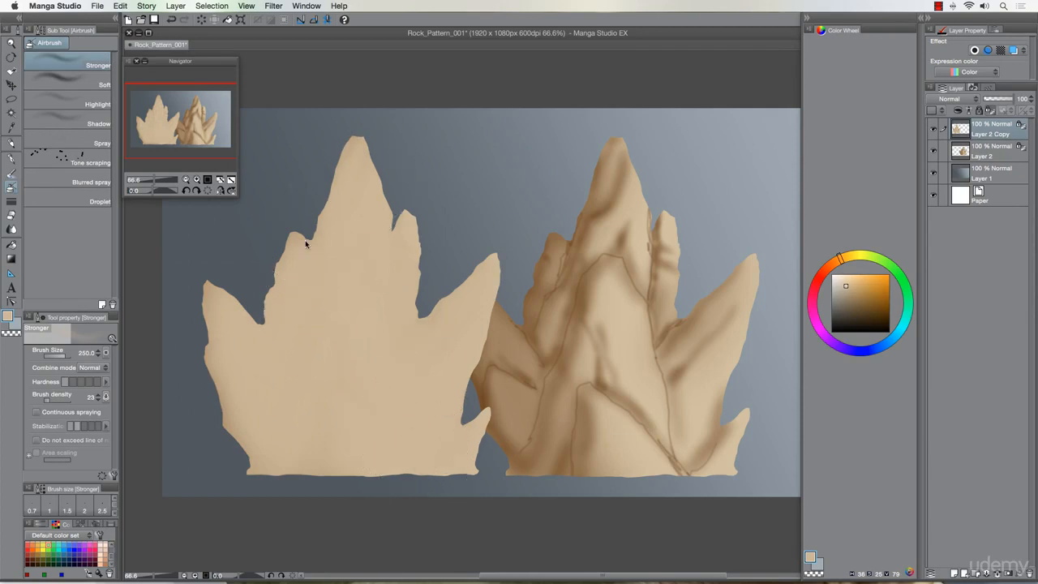
Scale the flat tan rock copy down to about 48%, keeping its proportions
key("ctrl+t")
left_click_drag(500, 135, 346, 313)
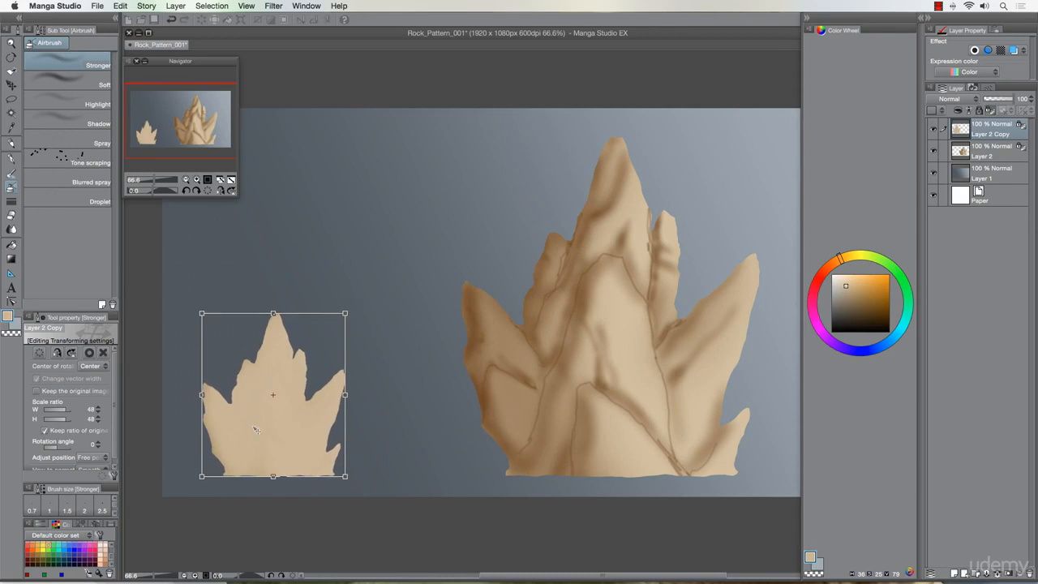
mouse_move(346, 313)
left_mouse_down()
mouse_move(365, 298)
mouse_move(343, 311)
left_mouse_up()
key("Return")
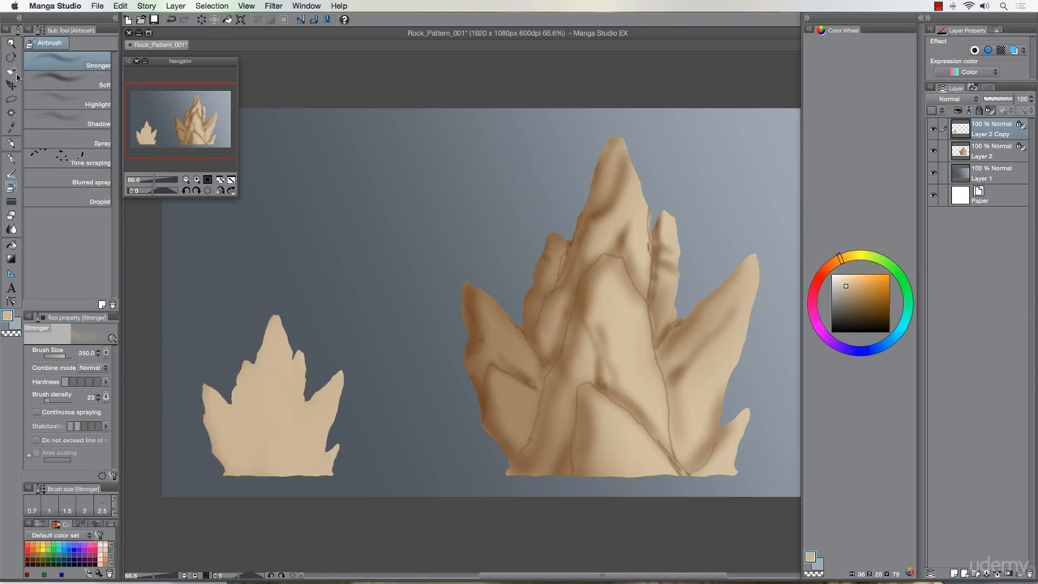
Move the small flat rock up toward the canvas's upper left and hide the Layer 2 Copy layer
left_click(12, 85)
mouse_move(259, 422)
left_mouse_down()
mouse_move(280, 216)
mouse_move(252, 237)
left_mouse_up()
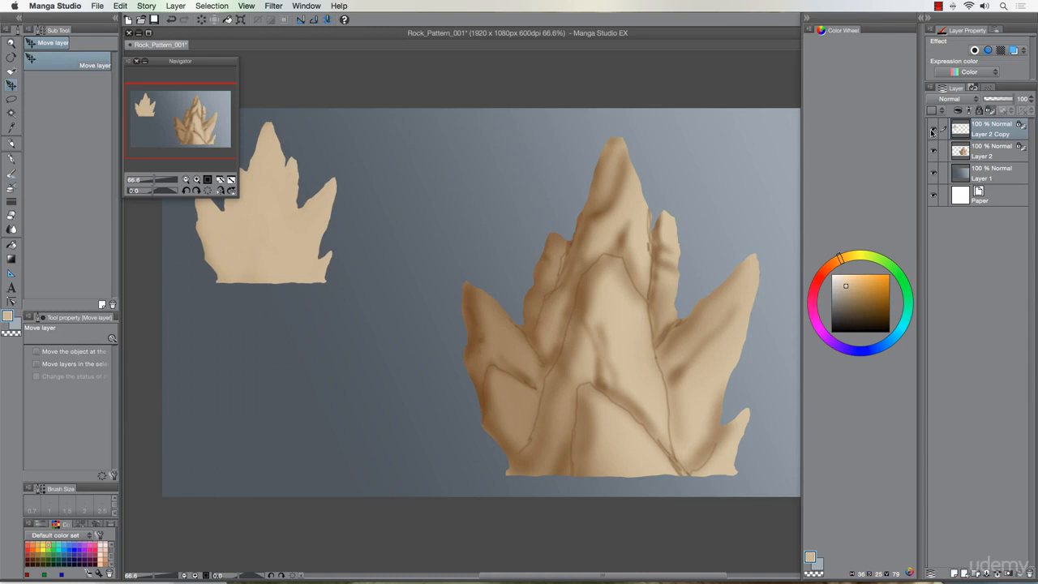
left_click(933, 131)
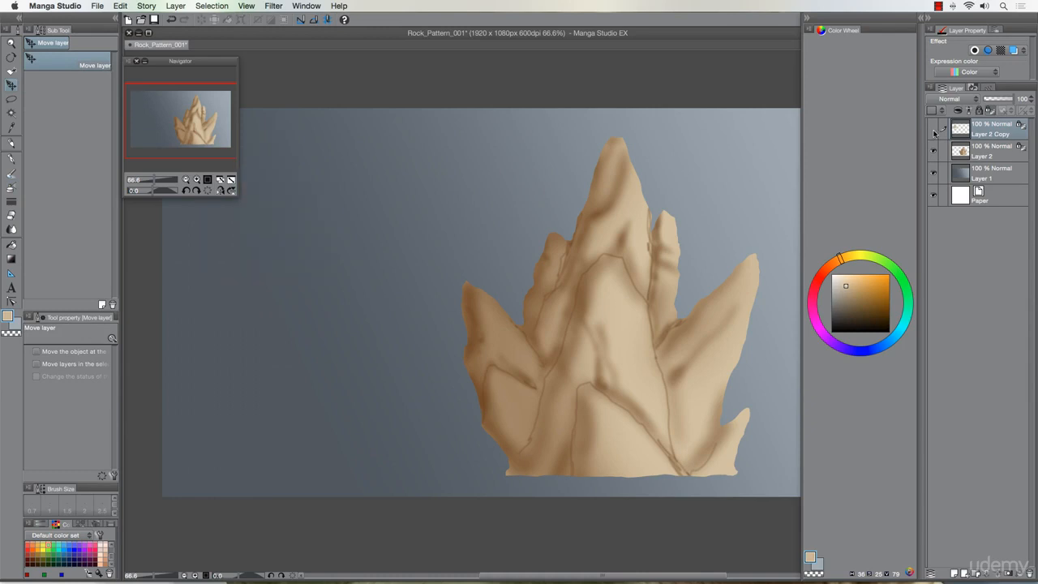
Duplicate the shaded rock on Layer 2, scale the copy to 53% and place it at the canvas's lower left
left_click(993, 155)
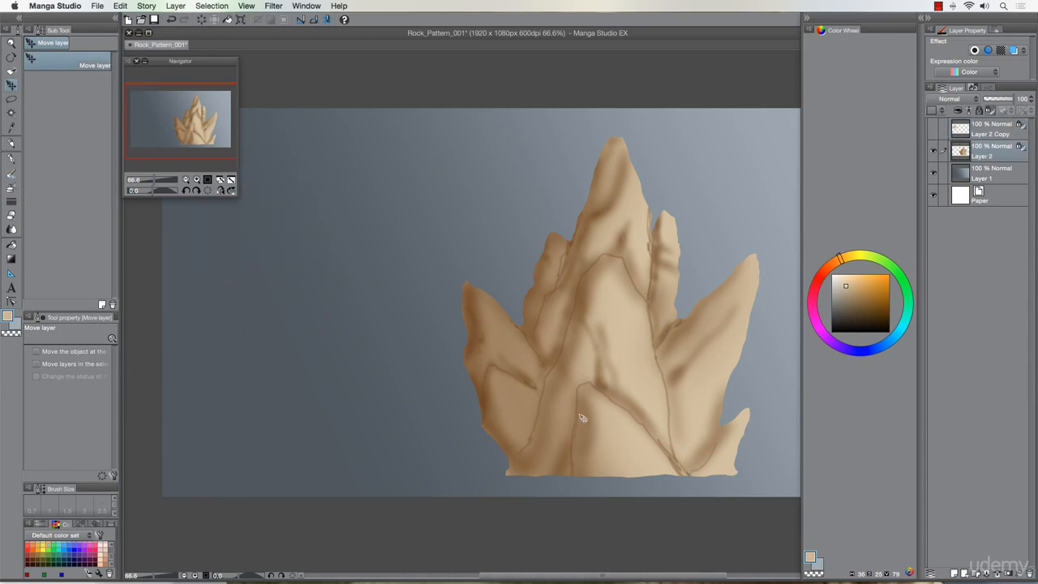
left_click_drag(552, 413, 315, 406)
key("super+t")
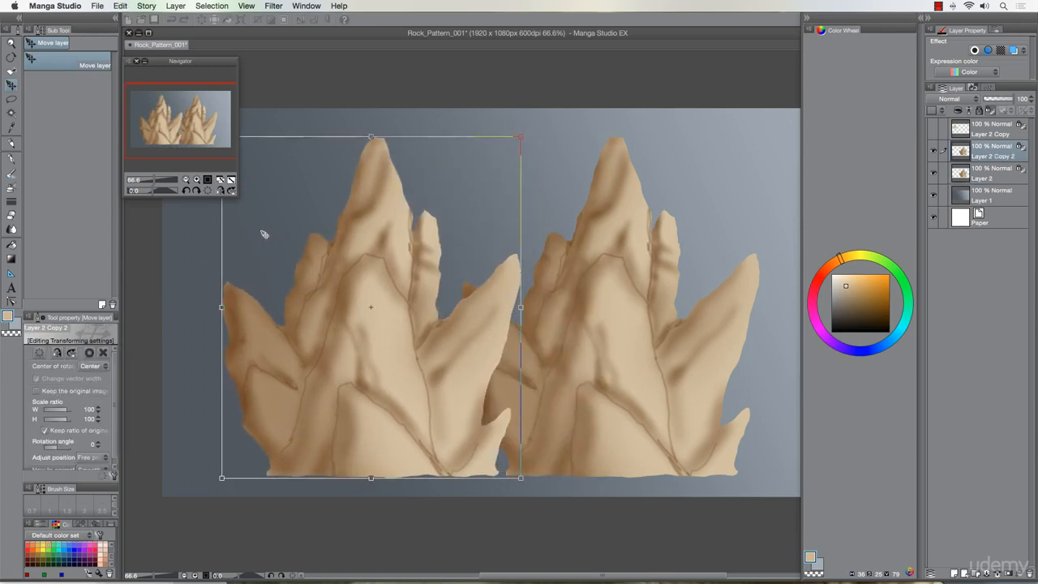
left_click_drag(519, 137, 381, 297)
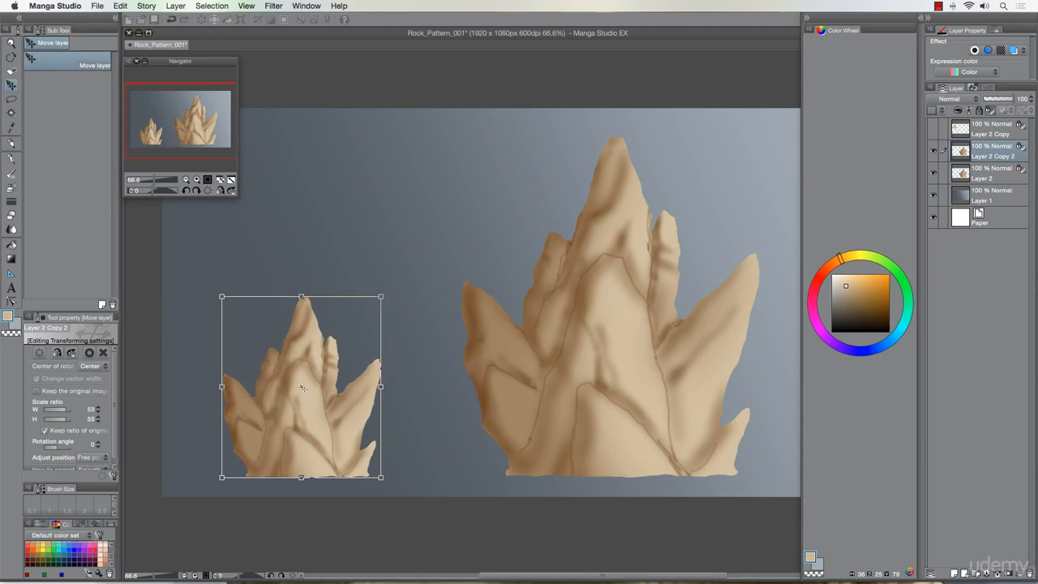
key("Return")
left_click_drag(297, 423, 269, 397)
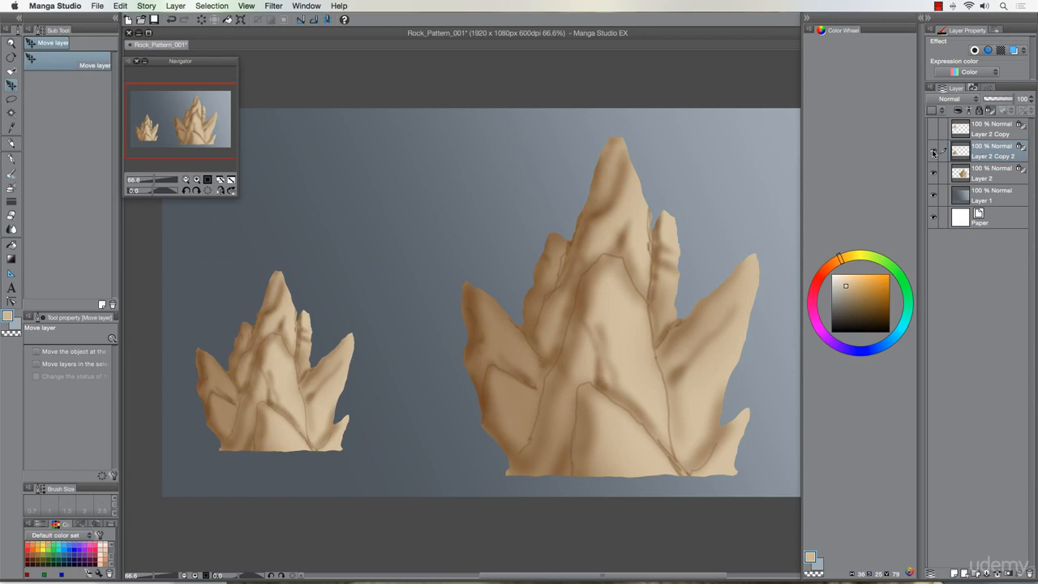
Hide the Layer 2 Copy 2 layer and move the large rock on Layer 2 back toward the canvas centre
left_click(934, 150)
left_click(969, 177)
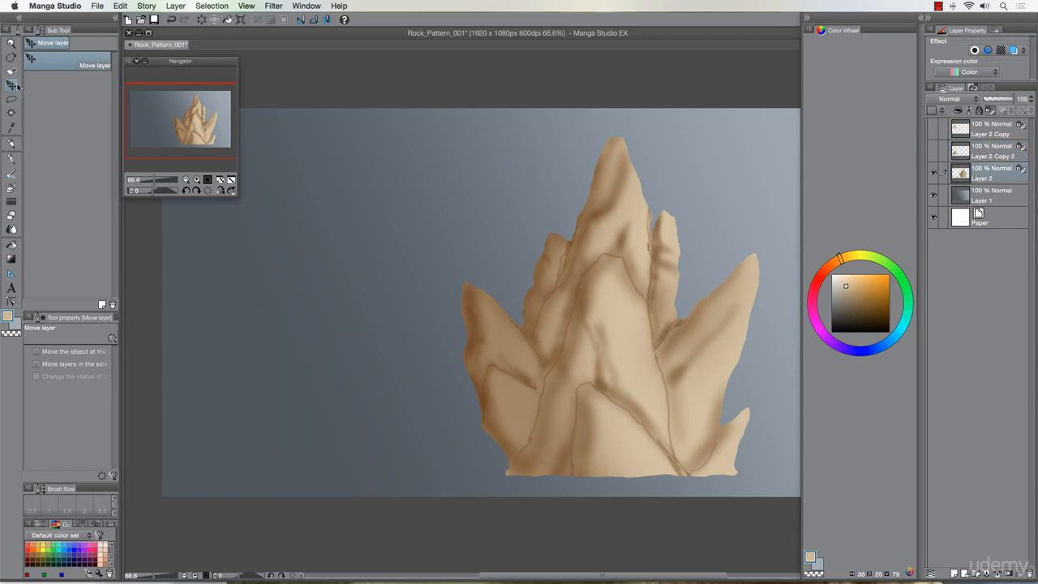
left_click_drag(525, 348, 427, 349)
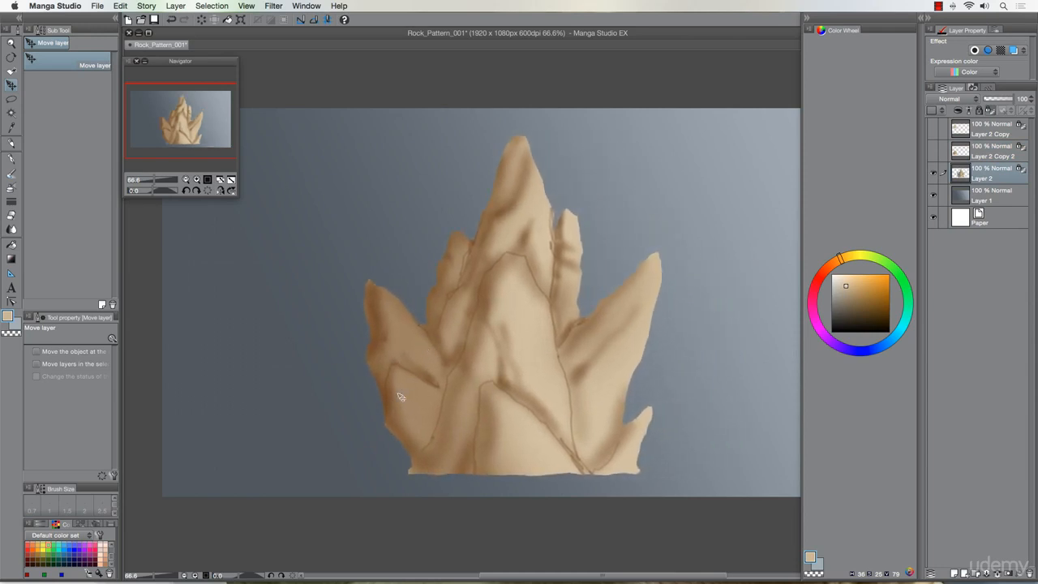
left_click_drag(400, 395, 386, 397)
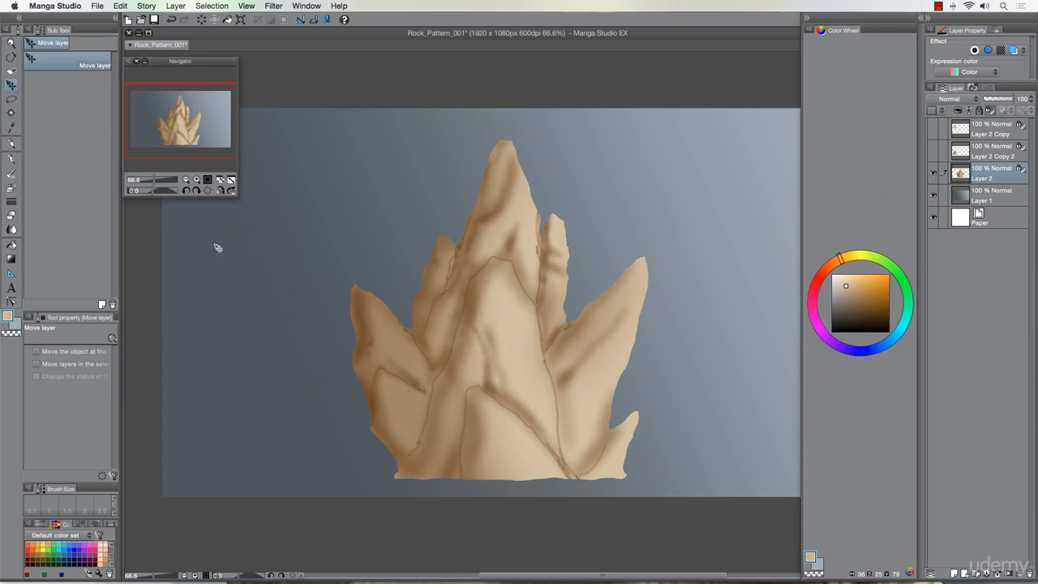
Darken the left edges of the middle and front rocks with a sampled brown and the Smooth watercolor brush at size 25
left_click(12, 174)
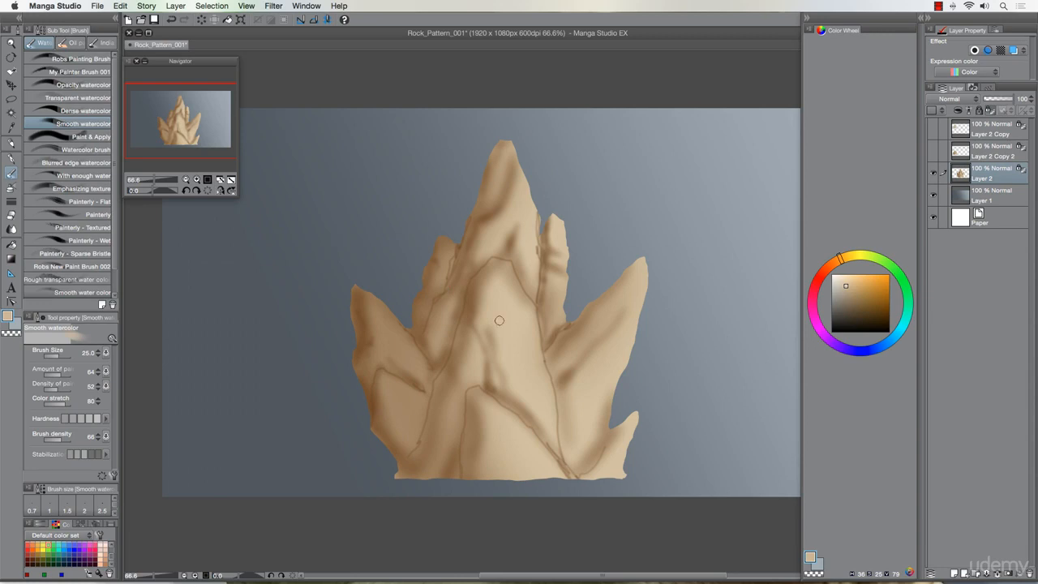
scroll(537, 340, "up", 2)
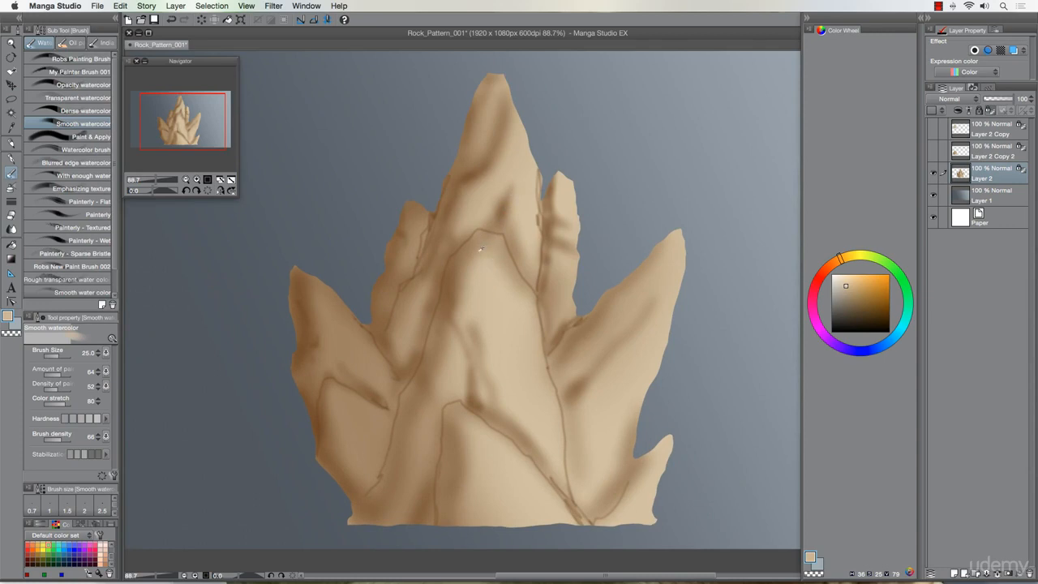
left_click(451, 284, "alt")
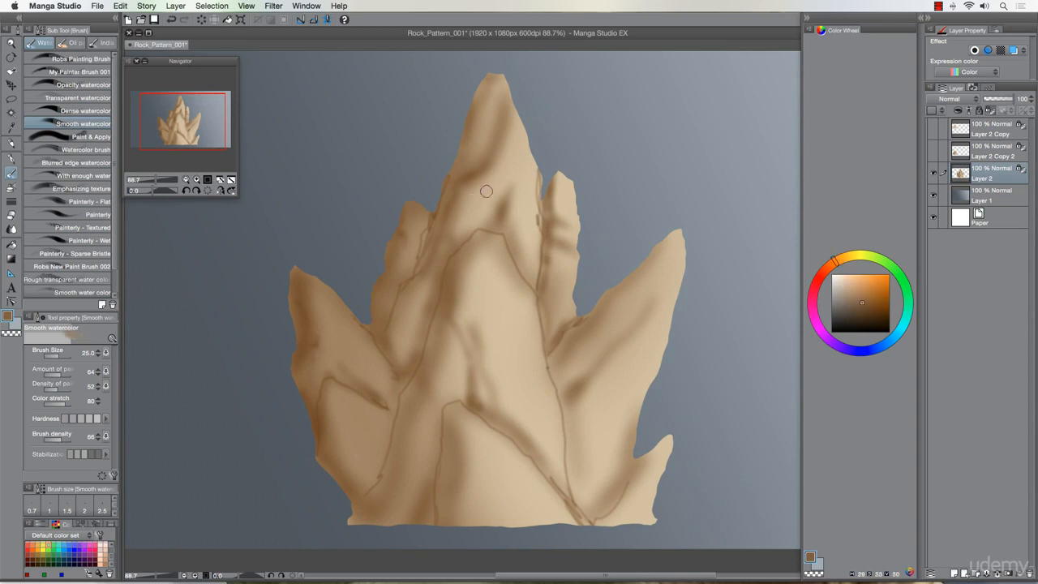
mouse_move(454, 265)
left_mouse_down()
mouse_move(472, 246)
mouse_move(455, 265)
left_mouse_up()
mouse_move(445, 302)
left_mouse_down()
mouse_move(412, 383)
mouse_move(451, 316)
mouse_move(485, 200)
mouse_move(460, 255)
mouse_move(476, 236)
mouse_move(472, 187)
mouse_move(470, 242)
left_mouse_up()
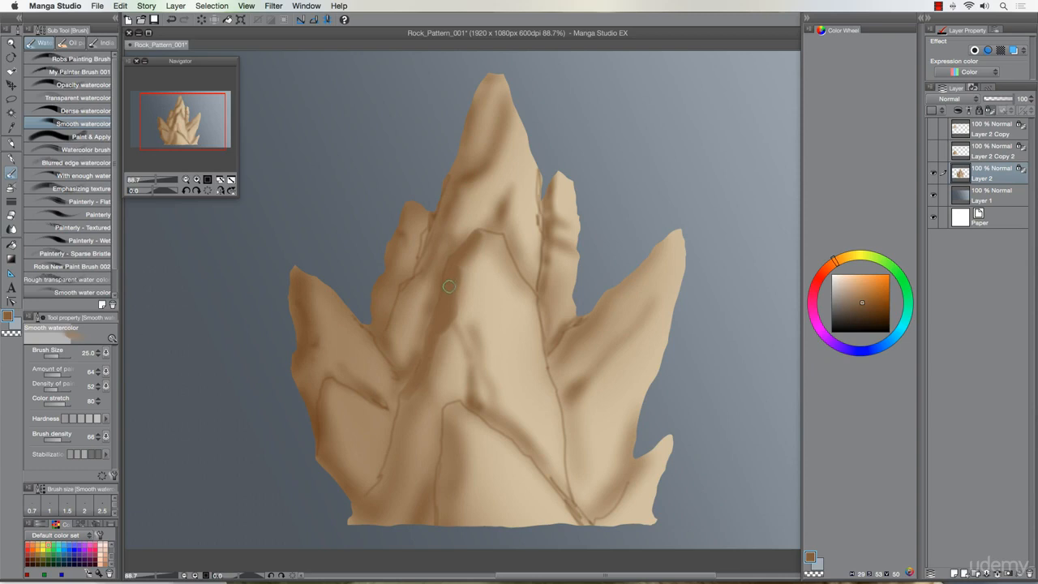
mouse_move(454, 456)
left_mouse_down()
mouse_move(446, 426)
mouse_move(441, 501)
mouse_move(447, 420)
mouse_move(442, 514)
mouse_move(447, 411)
left_mouse_up()
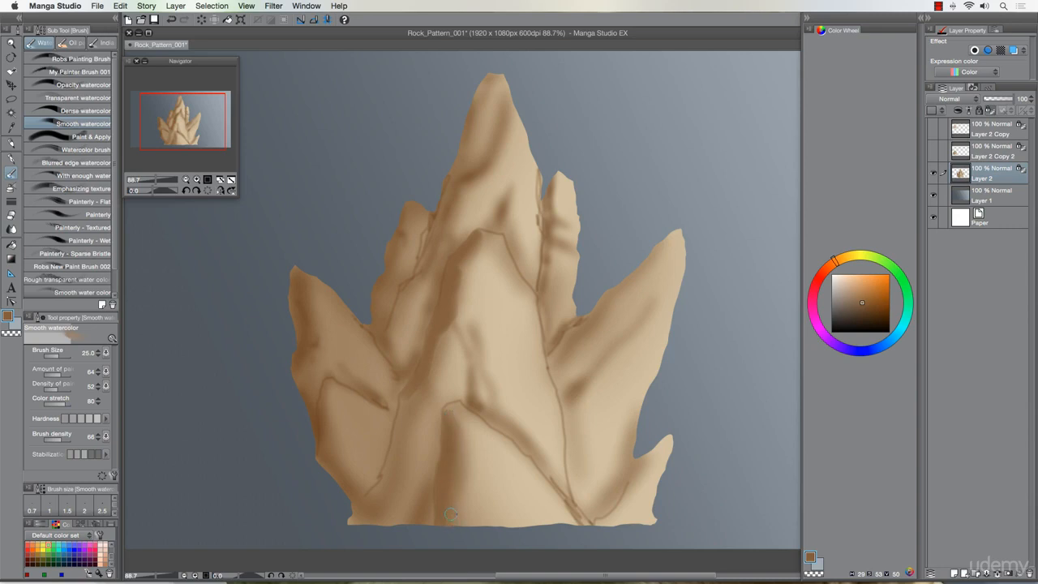
left_click_drag(445, 450, 434, 525)
Paint defined shadows along the outer left spike, the middle rock's lower left and the main peak's left side with a darker sampled brown
left_click_drag(300, 277, 296, 324)
left_click(297, 299, "alt")
mouse_move(290, 270)
left_mouse_down()
mouse_move(303, 340)
mouse_move(296, 379)
mouse_move(309, 420)
mouse_move(324, 406)
mouse_move(328, 448)
mouse_move(326, 399)
mouse_move(330, 435)
mouse_move(349, 461)
mouse_move(340, 465)
mouse_move(347, 459)
mouse_move(363, 484)
mouse_move(355, 480)
mouse_move(373, 476)
mouse_move(392, 417)
mouse_move(363, 522)
mouse_move(395, 432)
left_mouse_up()
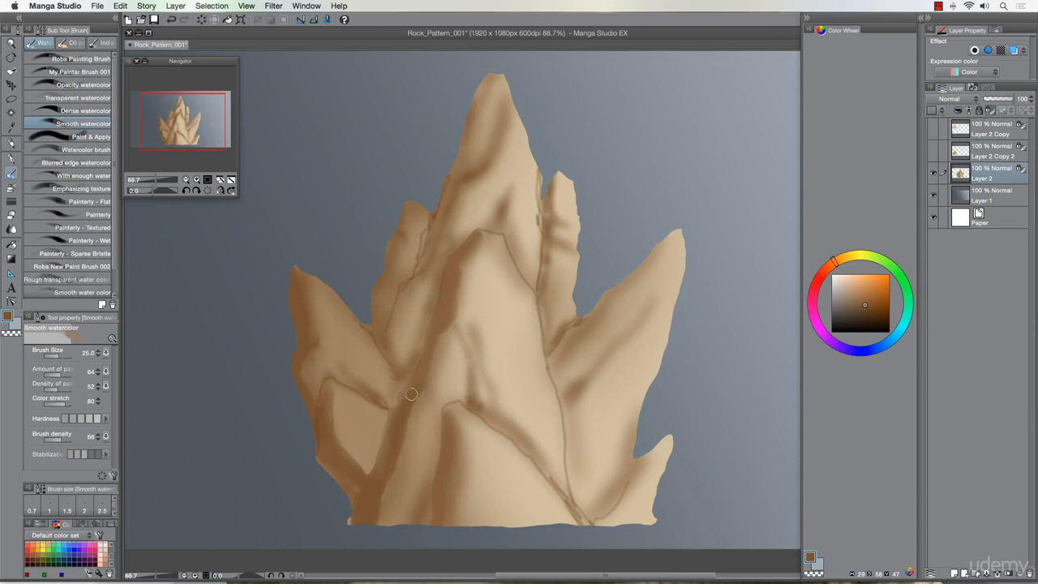
mouse_move(398, 401)
left_mouse_down()
mouse_move(395, 320)
mouse_move(388, 328)
mouse_move(402, 286)
mouse_move(432, 256)
mouse_move(493, 74)
left_mouse_up()
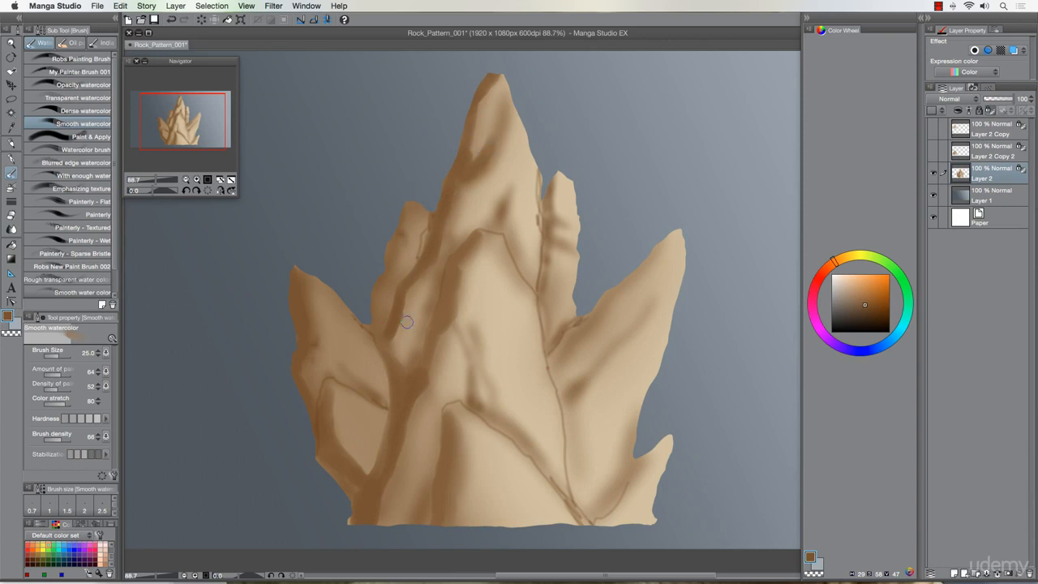
Lighten the upper and middle faces of the outer left spike with a light tan sampled from the middle rock
mouse_move(457, 268)
left_mouse_down()
mouse_move(475, 240)
mouse_move(458, 270)
left_mouse_up()
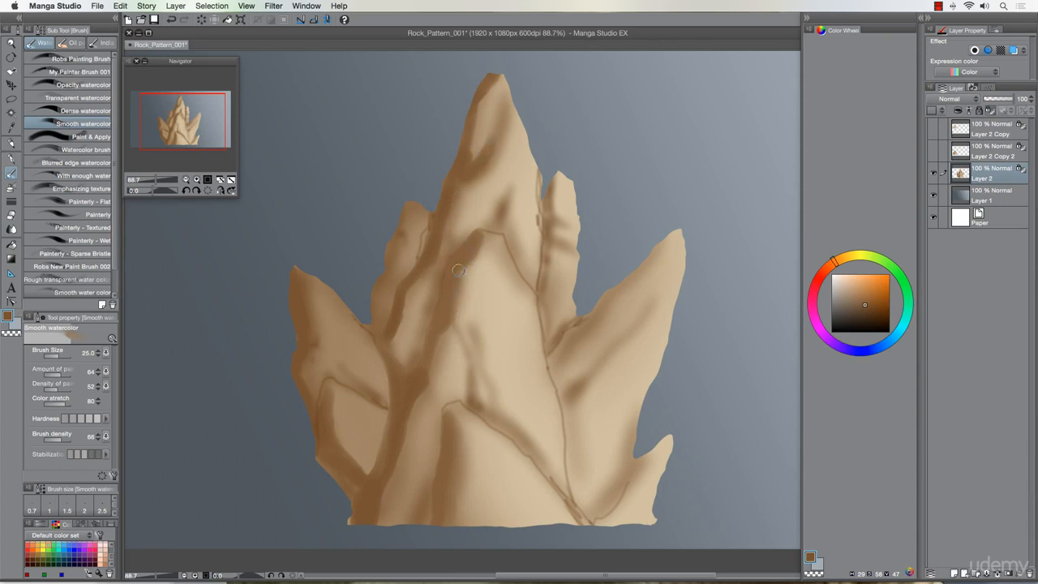
left_click(499, 279, "alt")
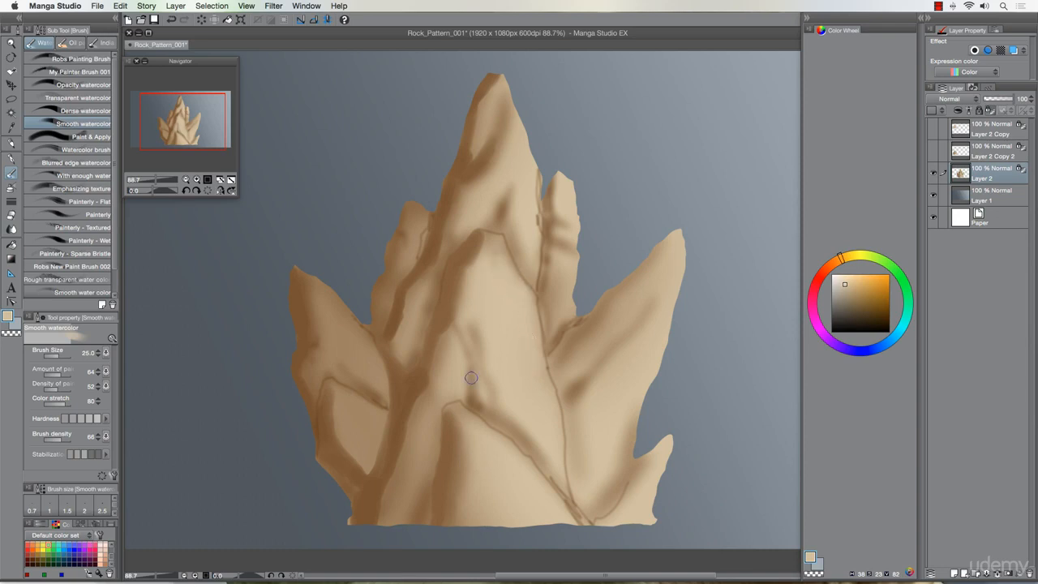
mouse_move(337, 321)
left_mouse_down()
mouse_move(329, 325)
mouse_move(329, 300)
mouse_move(347, 326)
mouse_move(322, 309)
mouse_move(324, 323)
mouse_move(347, 333)
mouse_move(361, 350)
mouse_move(351, 353)
mouse_move(364, 349)
mouse_move(364, 366)
mouse_move(359, 350)
mouse_move(369, 354)
left_mouse_up()
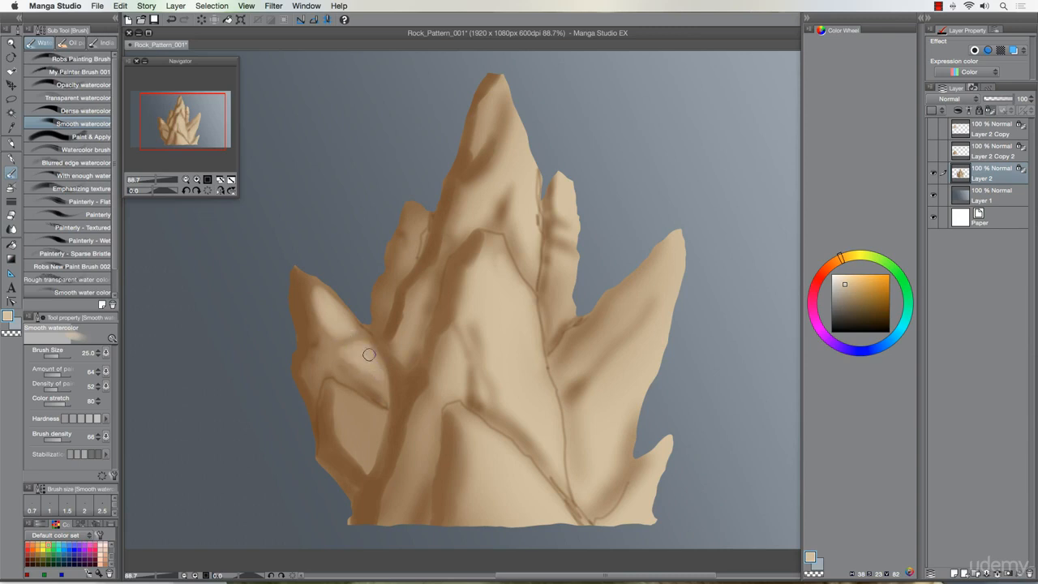
Brighten the middle rock's top and the main peak's right side with the Highlight airbrush at size 70, undoing the last stroke
left_click(10, 187)
left_click(61, 107)
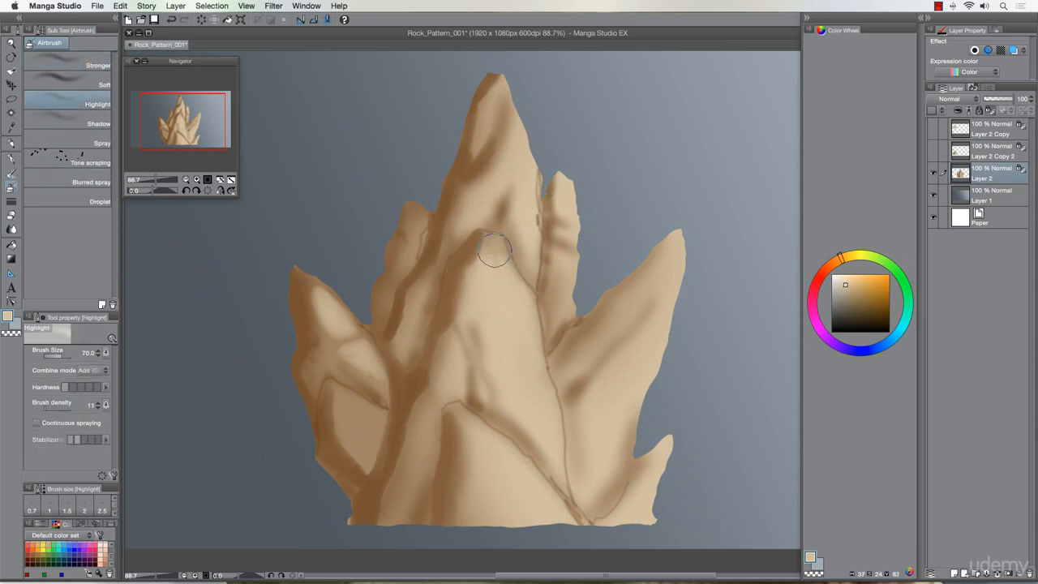
left_click_drag(497, 260, 498, 301)
left_click_drag(518, 157, 524, 260)
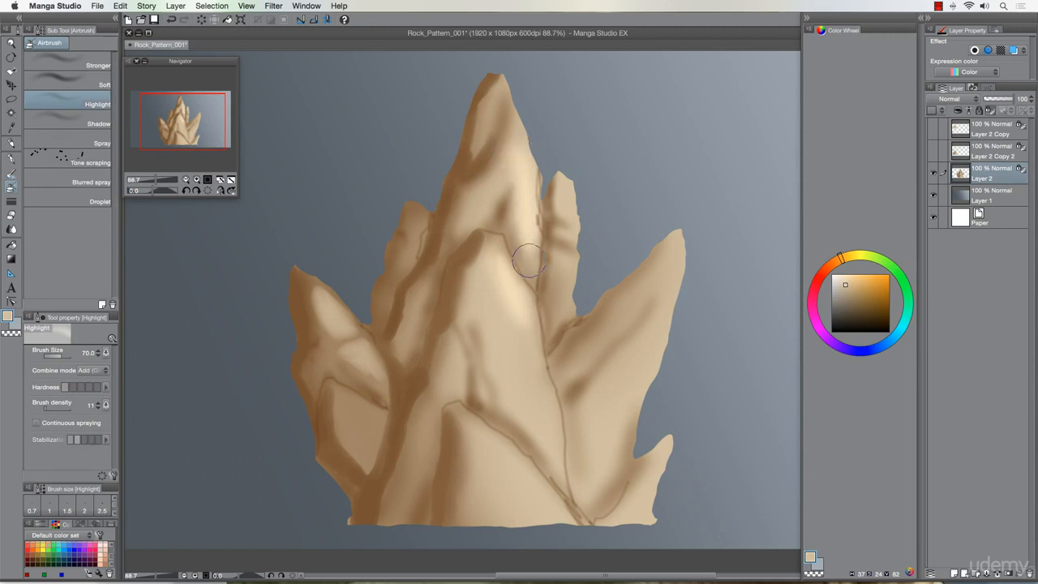
left_click_drag(516, 139, 472, 216)
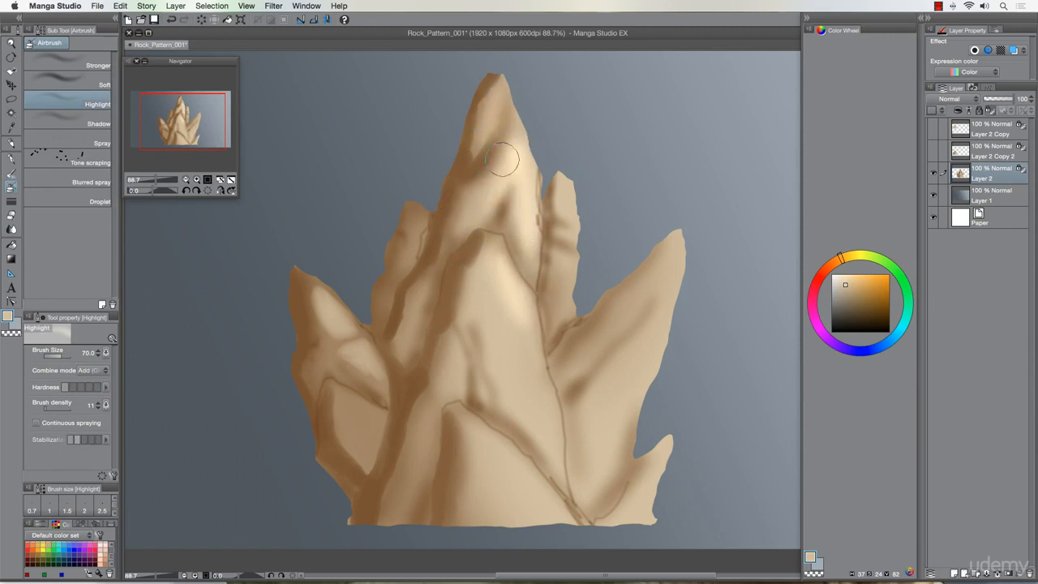
left_click_drag(495, 158, 472, 216)
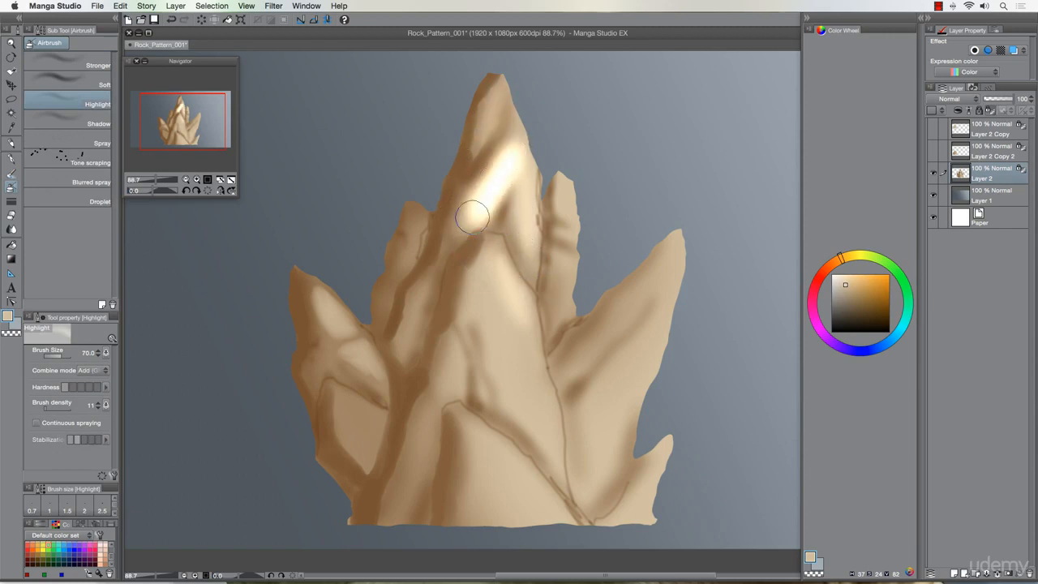
key("super+z")
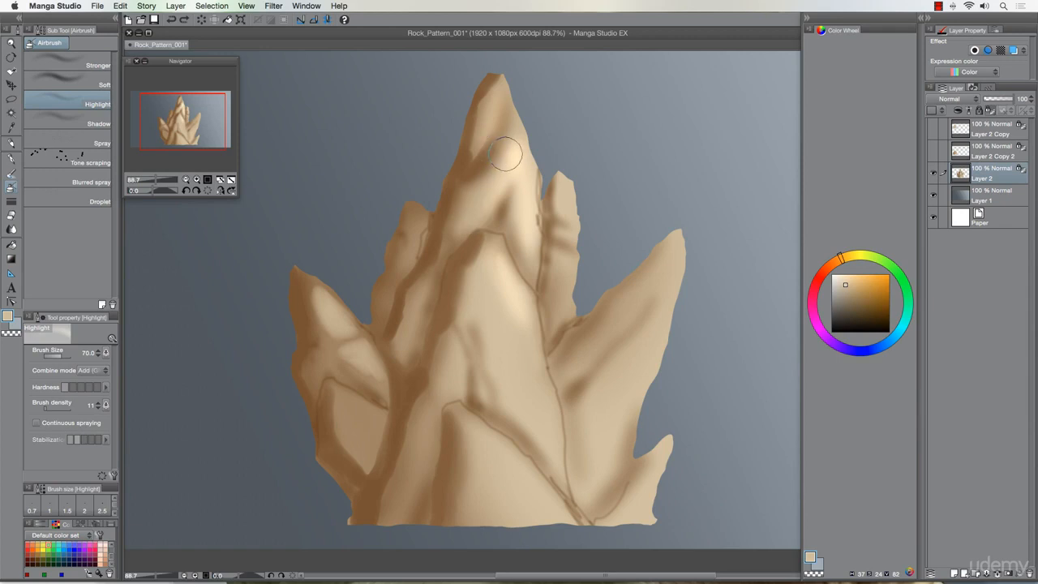
Airbrush soft highlights on the main peak's upper right edge, the right spike, and the outer left and front rocks
left_click_drag(506, 81, 528, 164)
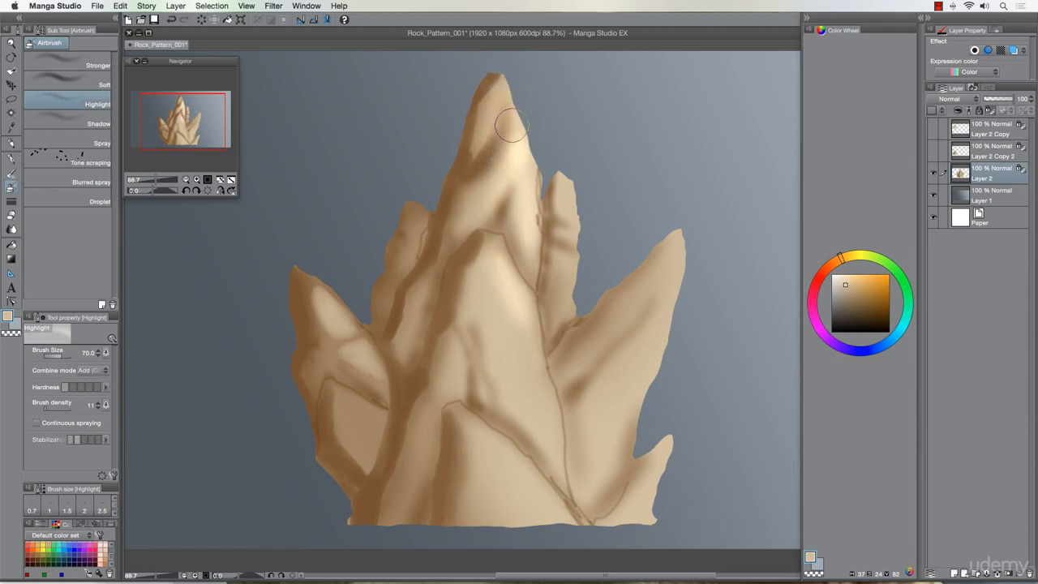
left_click_drag(673, 221, 647, 367)
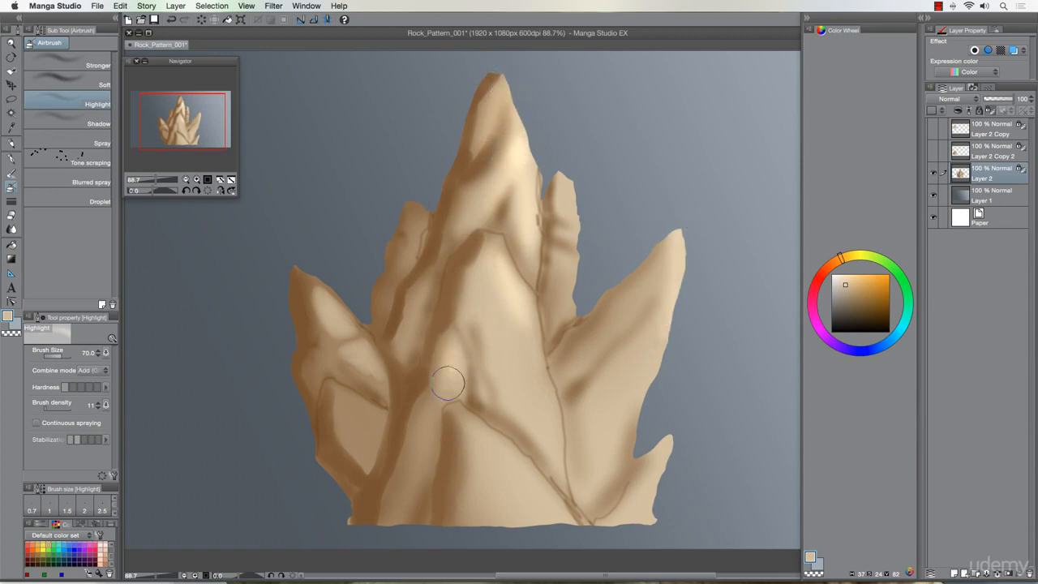
mouse_move(319, 297)
left_mouse_down()
mouse_move(365, 392)
mouse_move(352, 346)
mouse_move(382, 444)
mouse_move(368, 416)
left_mouse_up()
left_click_drag(430, 259, 409, 264)
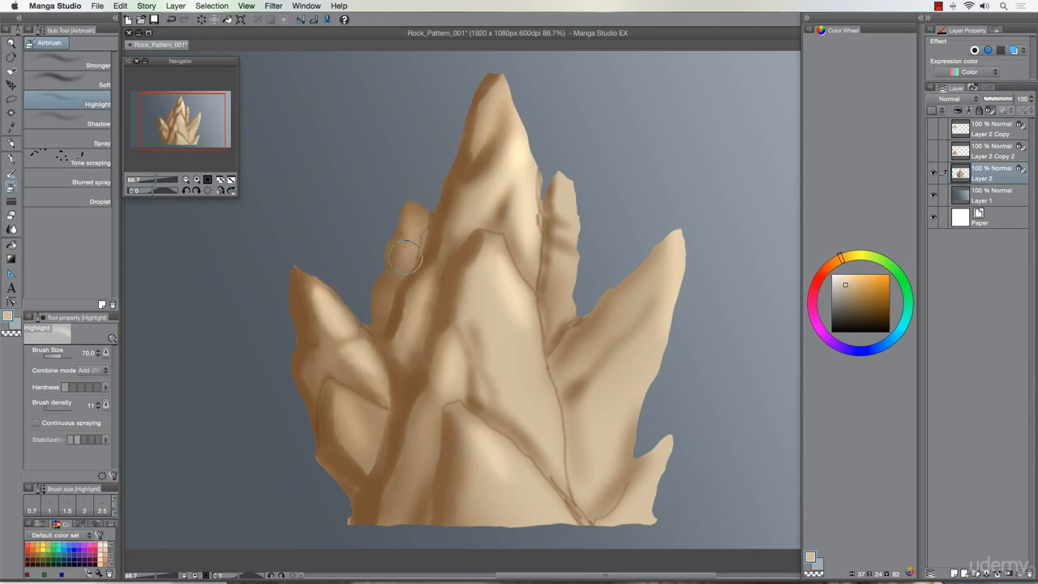
Paint a highlight on the middle rock's upper face with the Smooth watercolor brush at size 25 and a cream sampled from the peak
left_click(12, 174)
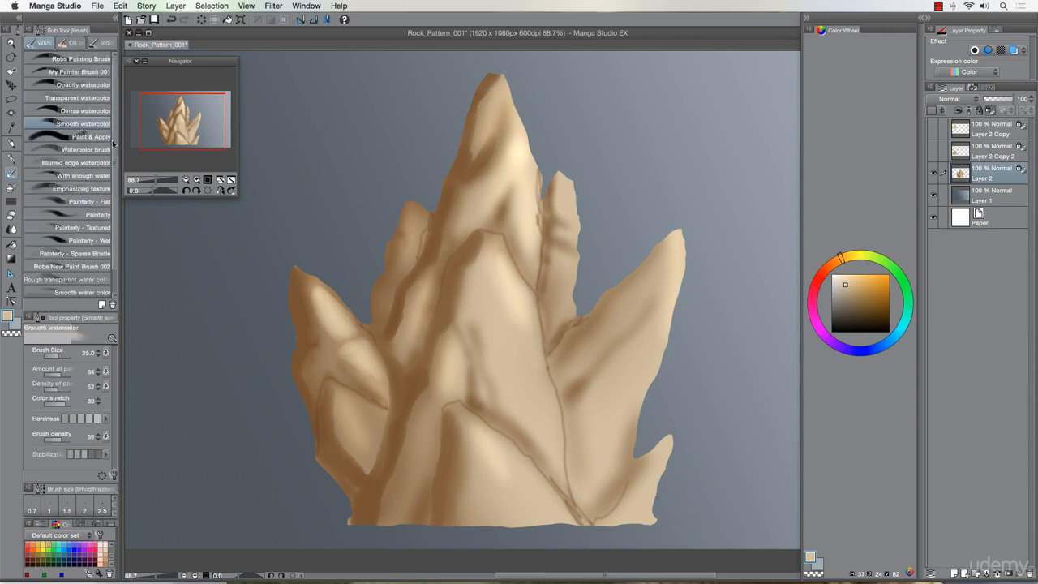
left_click(521, 146, "alt")
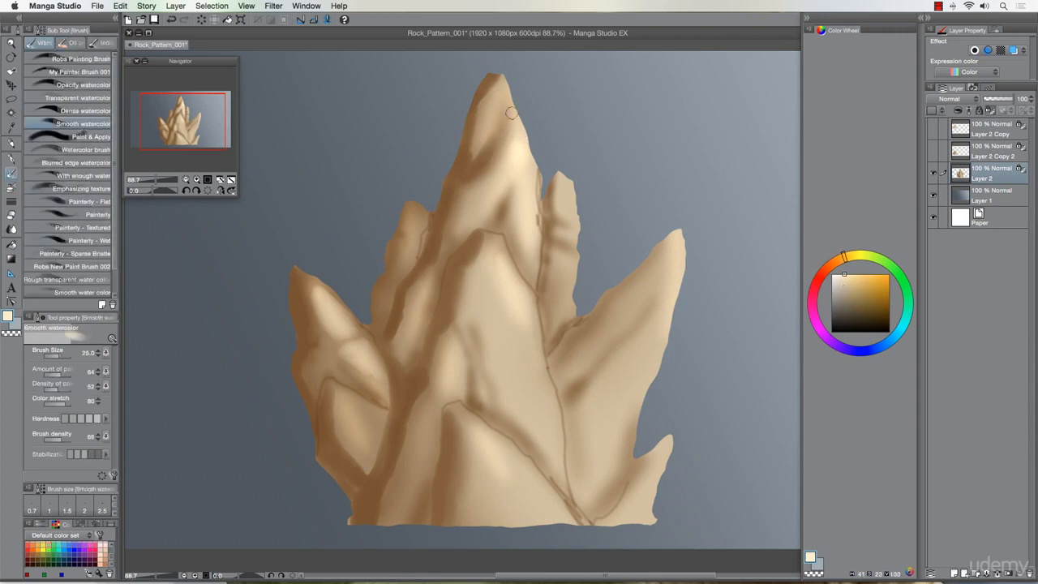
left_click_drag(497, 246, 492, 272)
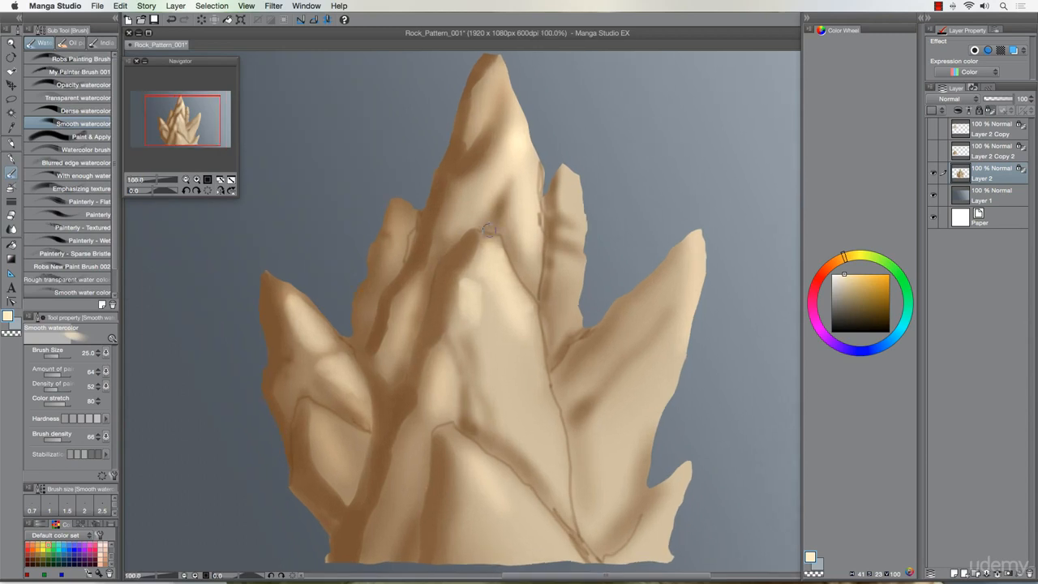
Sharpen the highlight facets on the middle rock's upper face and top with the cream brush at sizes 15 and 17
scroll(495, 227, "up", 5)
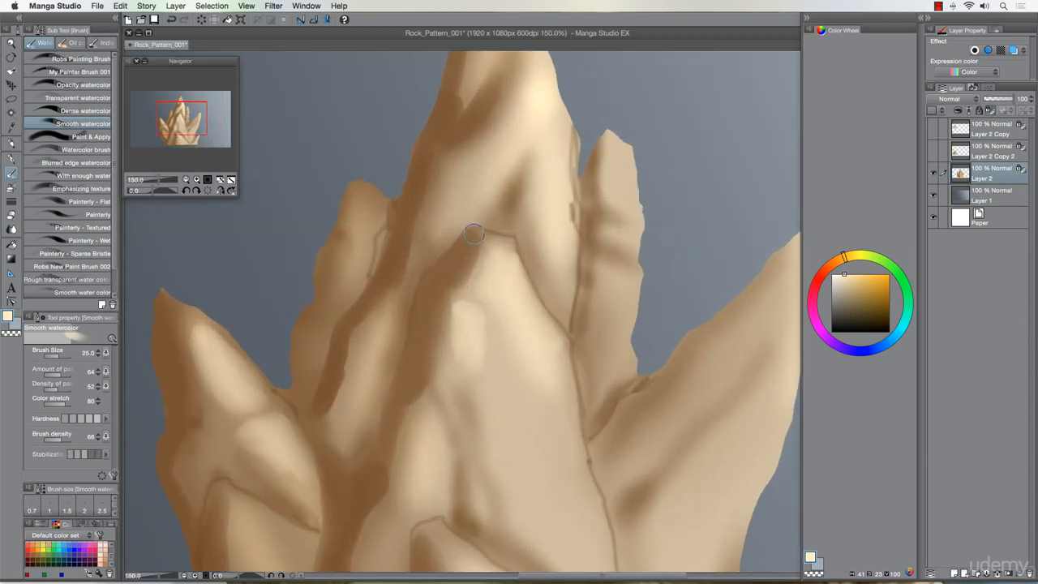
key("bracketleft")
key("bracketleft")
mouse_move(477, 313)
left_mouse_down()
mouse_move(484, 339)
mouse_move(470, 341)
mouse_move(482, 316)
left_mouse_up()
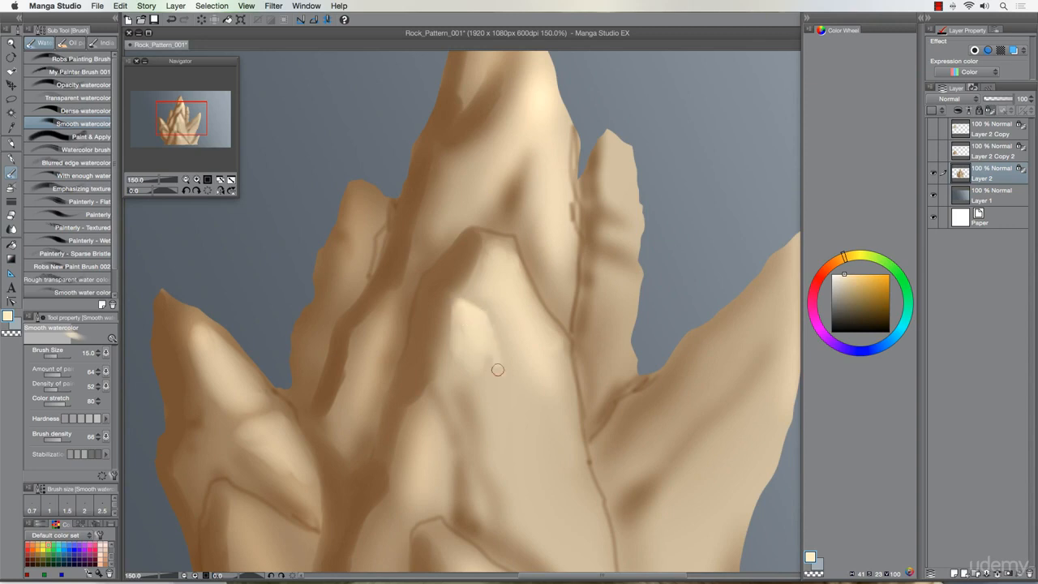
key("bracketright")
mouse_move(493, 245)
left_mouse_down()
mouse_move(511, 255)
mouse_move(494, 276)
mouse_move(496, 249)
mouse_move(511, 251)
mouse_move(527, 286)
left_mouse_up()
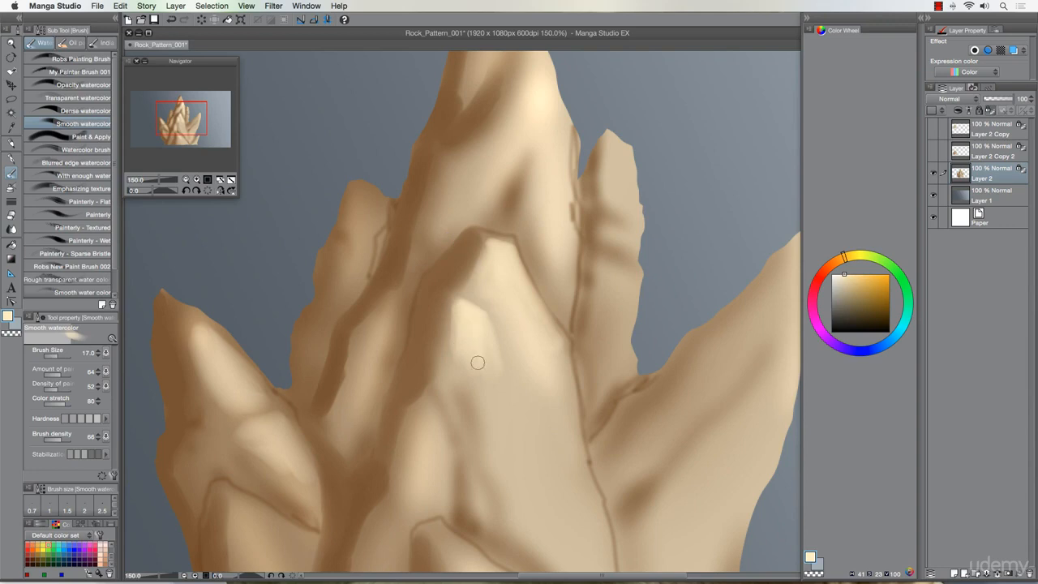
Refine the small crease down the middle rock's upper face with fine light strokes, reducing the brush to size 5
key("bracketright")
key("bracketright")
key("bracketright")
key("bracketright")
key("bracketleft")
key("bracketleft")
key("bracketleft")
key("bracketleft")
key("bracketleft")
key("bracketleft")
key("bracketleft")
key("bracketleft")
key("bracketleft")
key("bracketleft")
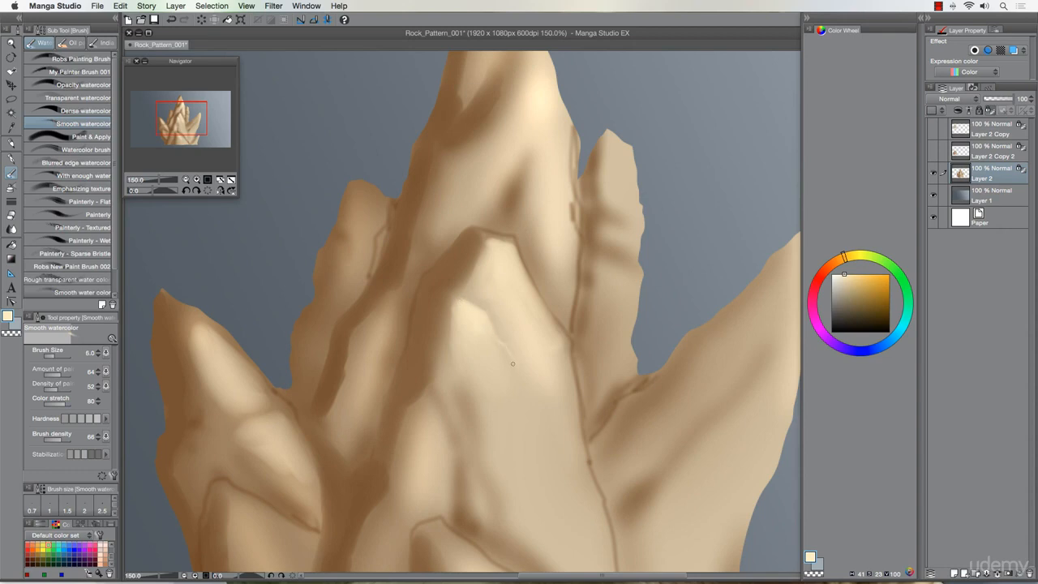
Paint a light ridge along the middle rock's upper right edge, varying the brush size up to 12
key("bracketright")
key("bracketright")
key("bracketright")
key("bracketleft")
key("bracketleft")
key("bracketright")
key("bracketright")
left_click_drag(560, 331, 571, 376)
left_click_drag(533, 297, 560, 327)
key("bracketright")
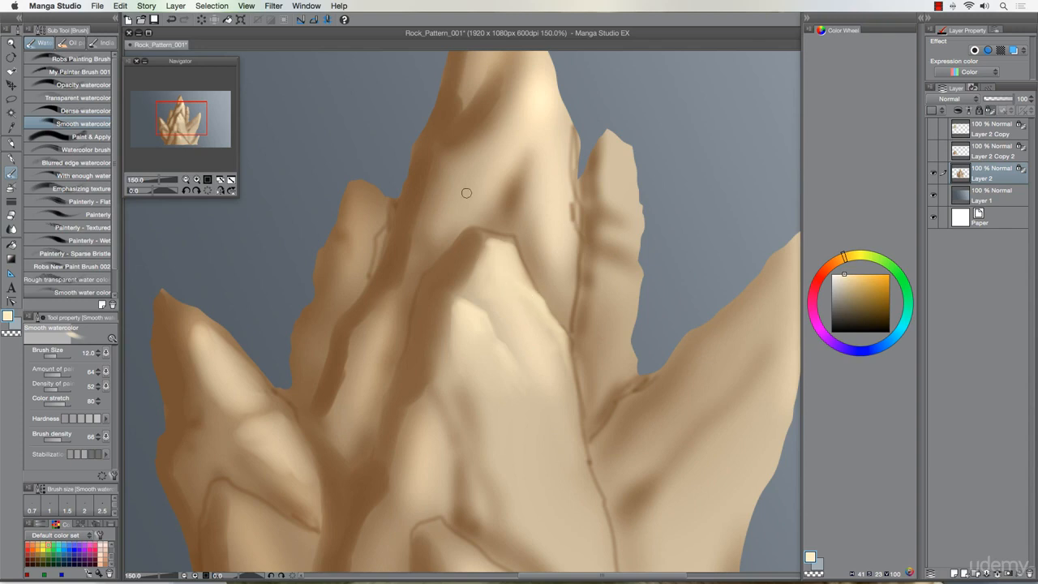
Clean up the middle rock's top and right edge with sampled brown and light tan at brush sizes 8 to 10
key("bracketleft")
key("bracketleft")
key("bracketright")
left_click(512, 226, "alt")
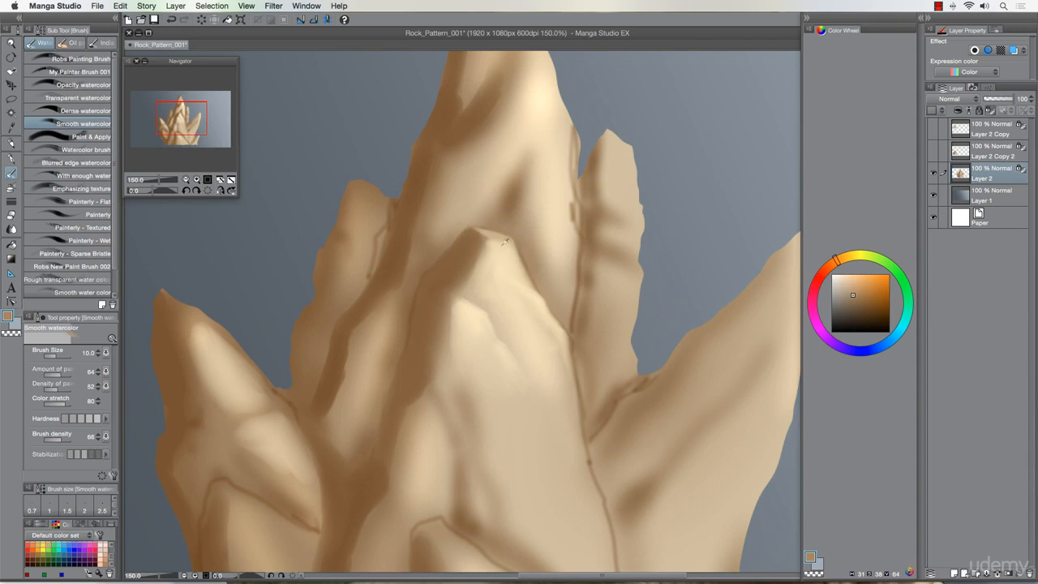
left_click(505, 241, "alt")
key("bracketleft")
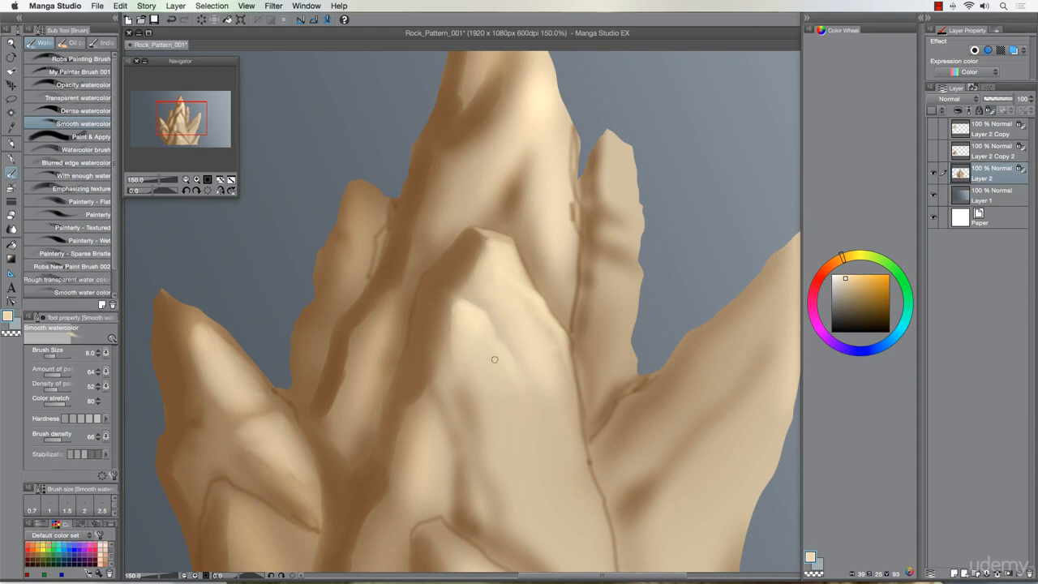
key("bracketright")
Brighten the outer left spike's upper right edge at size 15 and define its tip with a sampled brown at size 12
scroll(460, 334, "down", 1)
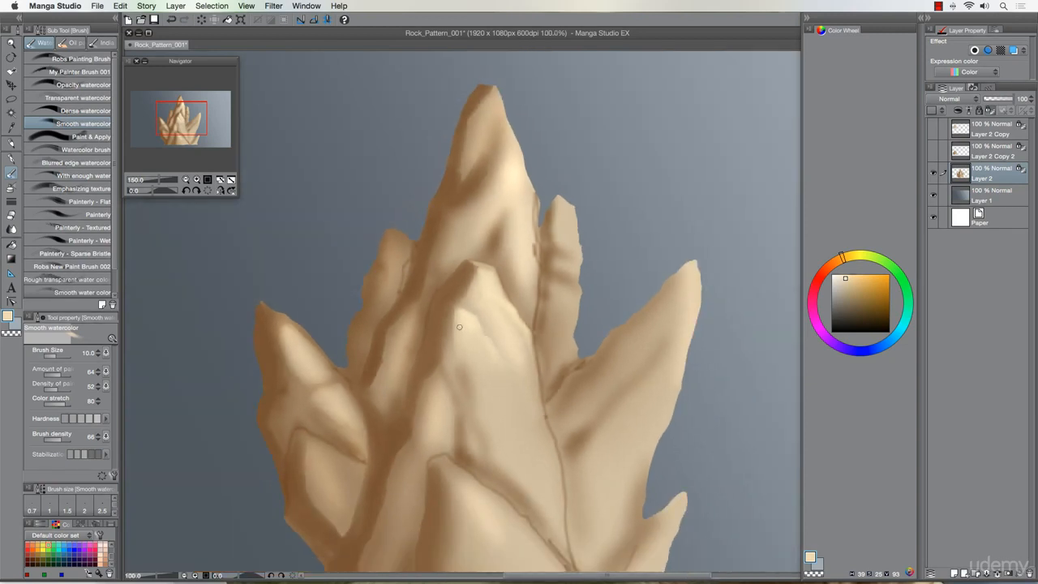
scroll(459, 338, "down", 1)
scroll(458, 417, "up", 2)
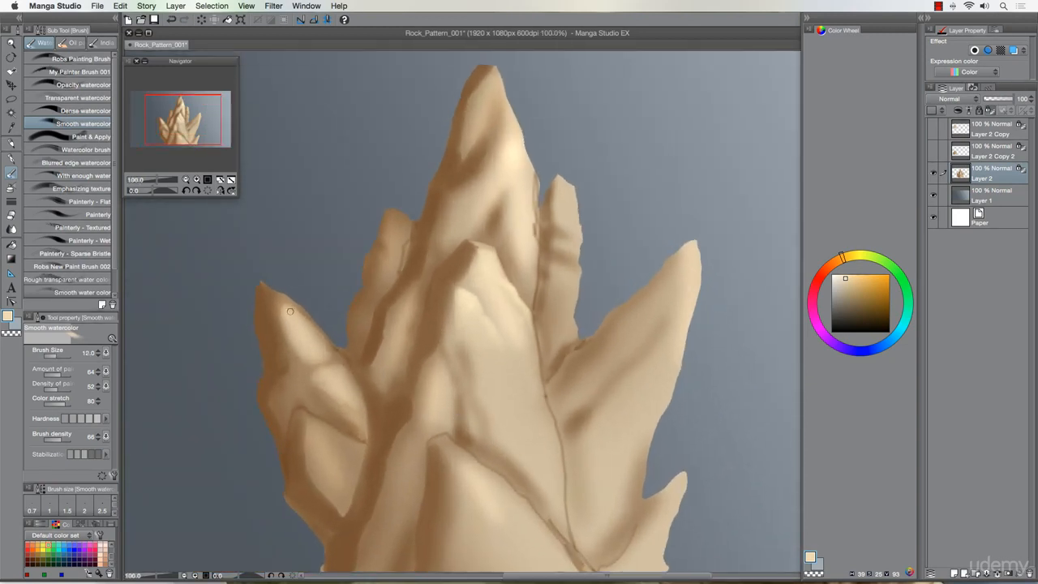
key("bracketright")
key("bracketright")
left_click_drag(280, 309, 323, 338)
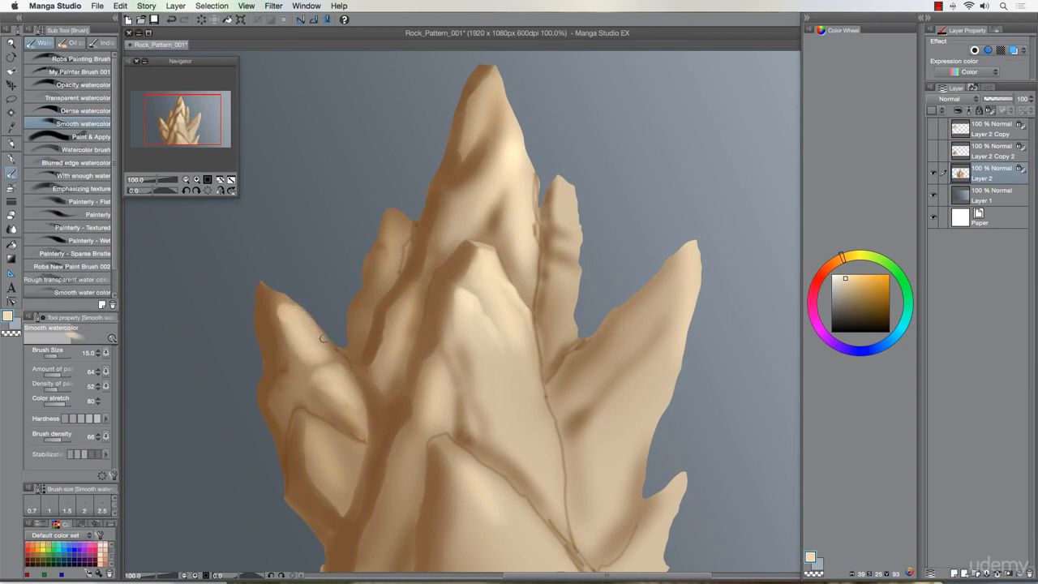
left_click(275, 303, "alt")
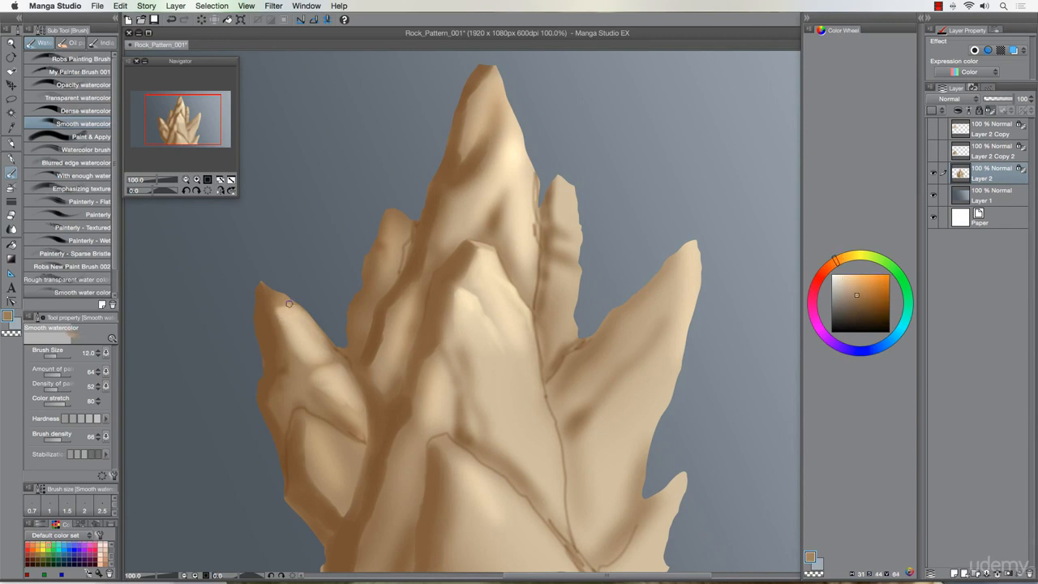
left_click(275, 303, "alt")
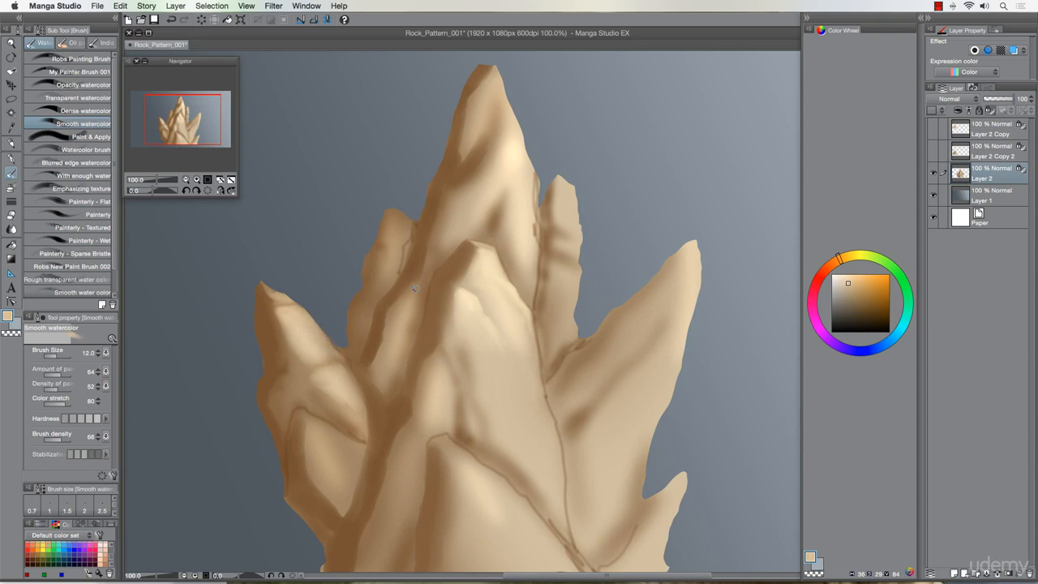
Paint over the dark outline on the main peak's right edge with a sampled cream at size 17
left_click(520, 159, "alt")
left_click_drag(532, 173, 536, 235)
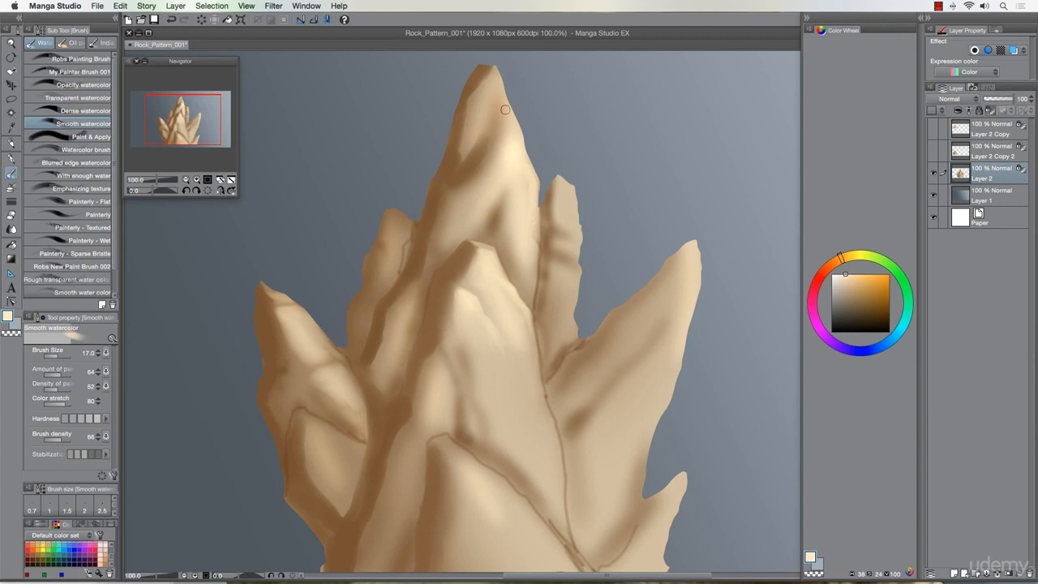
Shade the right spike's upper left edge and inner face with a brown sampled from the middle rock's shadow
left_click(467, 254, "alt")
key("]")
mouse_move(638, 300)
left_mouse_down()
mouse_move(682, 246)
mouse_move(662, 311)
mouse_move(659, 282)
mouse_move(652, 306)
mouse_move(637, 300)
mouse_move(615, 335)
left_mouse_up()
key("bracketleft")
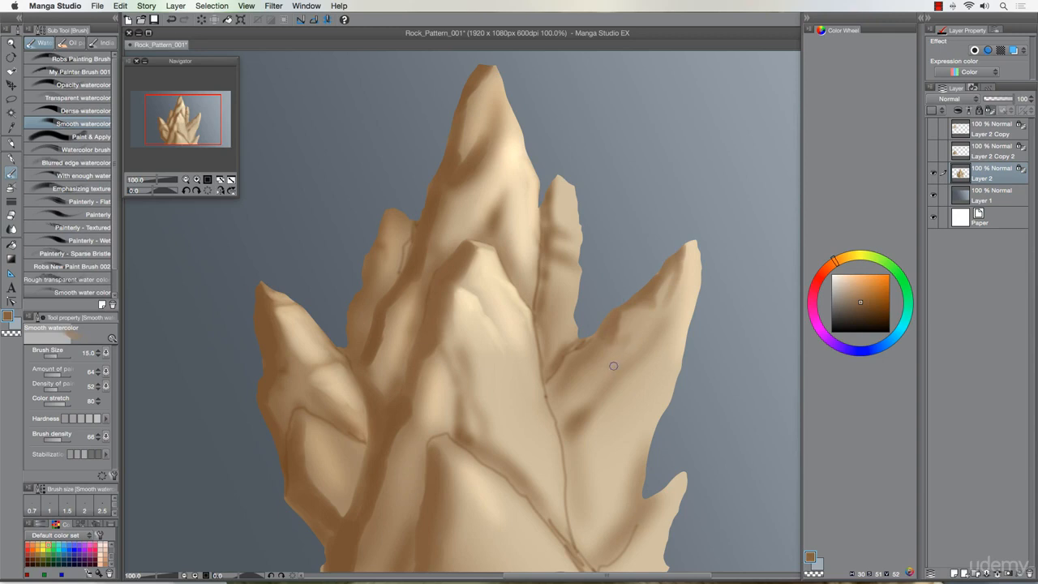
mouse_move(614, 366)
left_mouse_down()
mouse_move(642, 339)
mouse_move(616, 349)
mouse_move(625, 355)
left_mouse_up()
Deepen the crevice where the right spike meets the middle rock with smaller brown strokes
key("bracketleft")
key("bracketleft")
key("bracketleft")
left_click_drag(552, 397, 558, 369)
left_click_drag(557, 395, 563, 396)
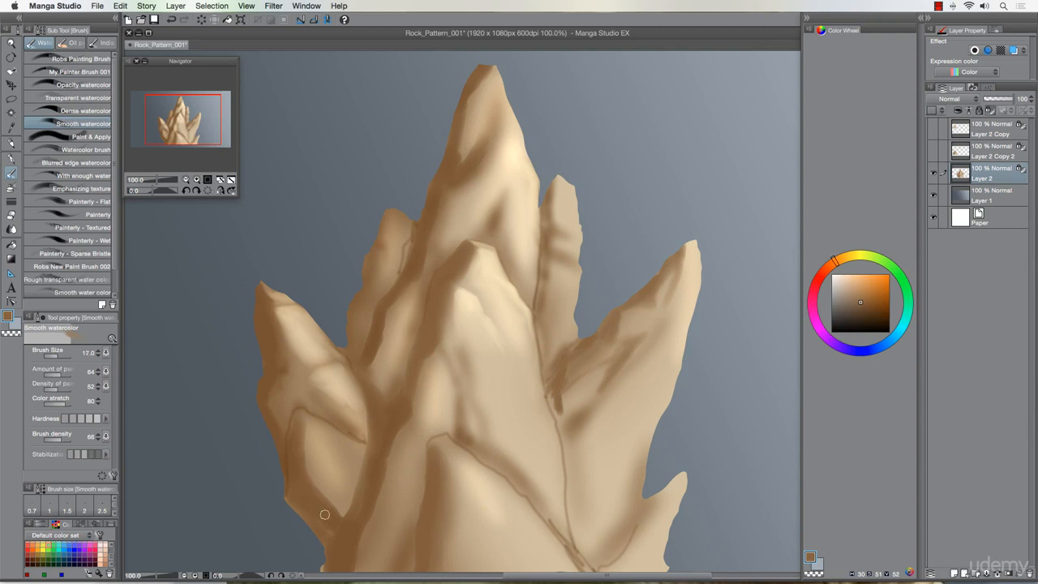
Darken the left side of the small lower right spike down to its base with brown at sizes 12 to 15
key("bracketright")
key("bracketleft")
scroll(346, 285, "down", 4)
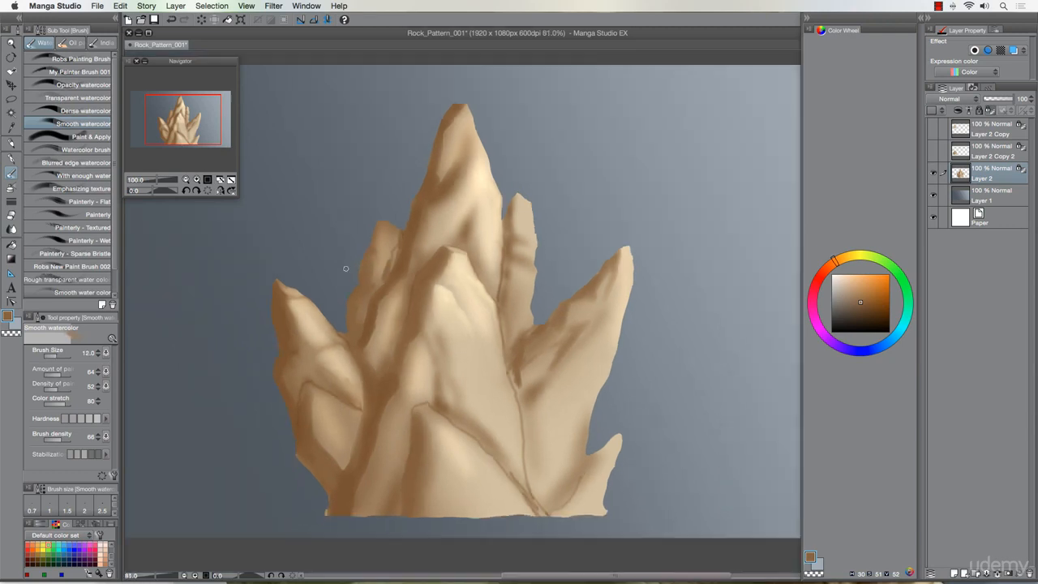
scroll(317, 341, "up", 1)
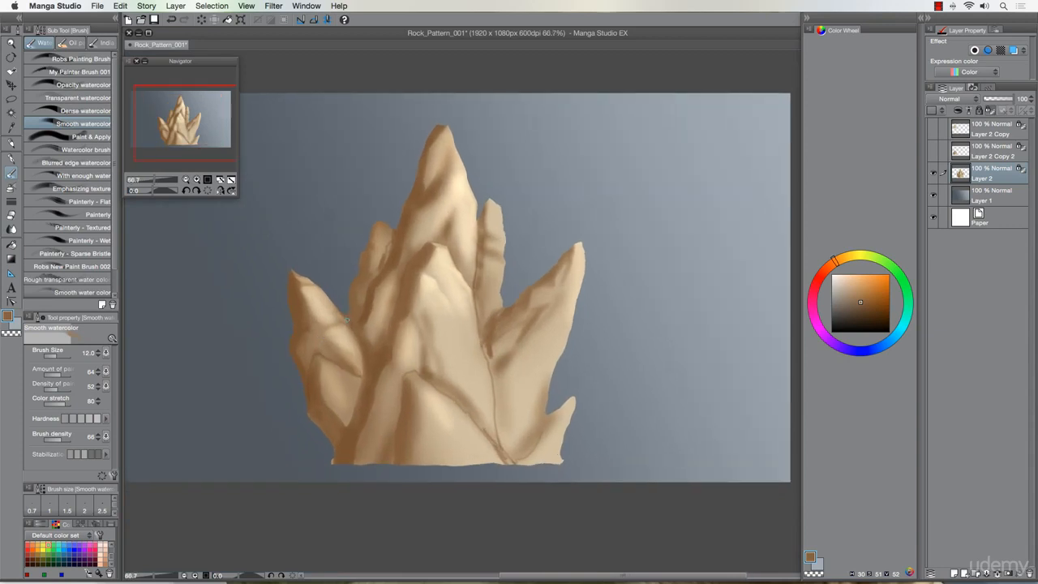
scroll(347, 320, "down", 3)
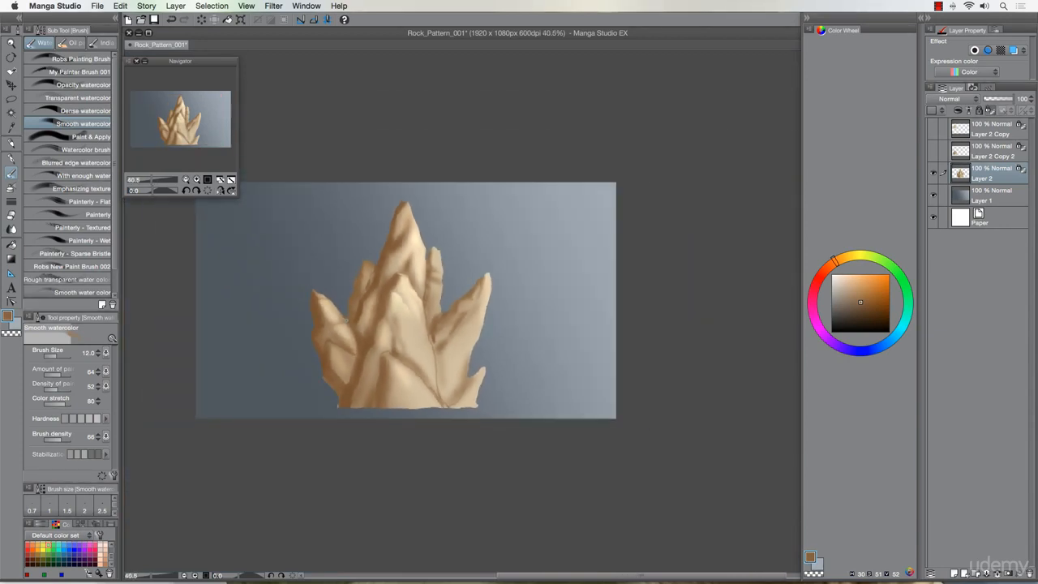
scroll(318, 315, "up", 4)
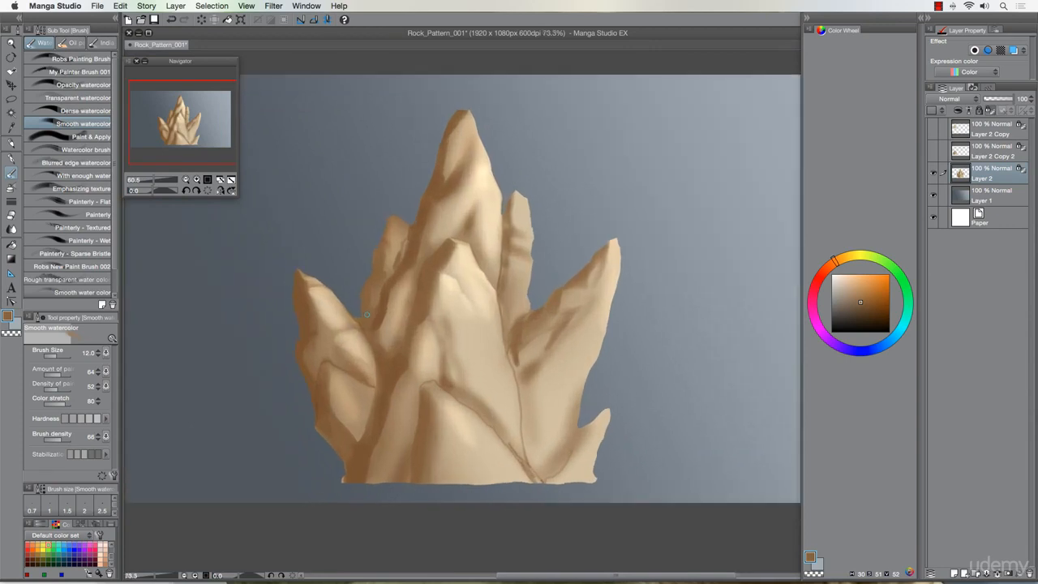
scroll(387, 308, "up", 2)
scroll(386, 308, "down", 1)
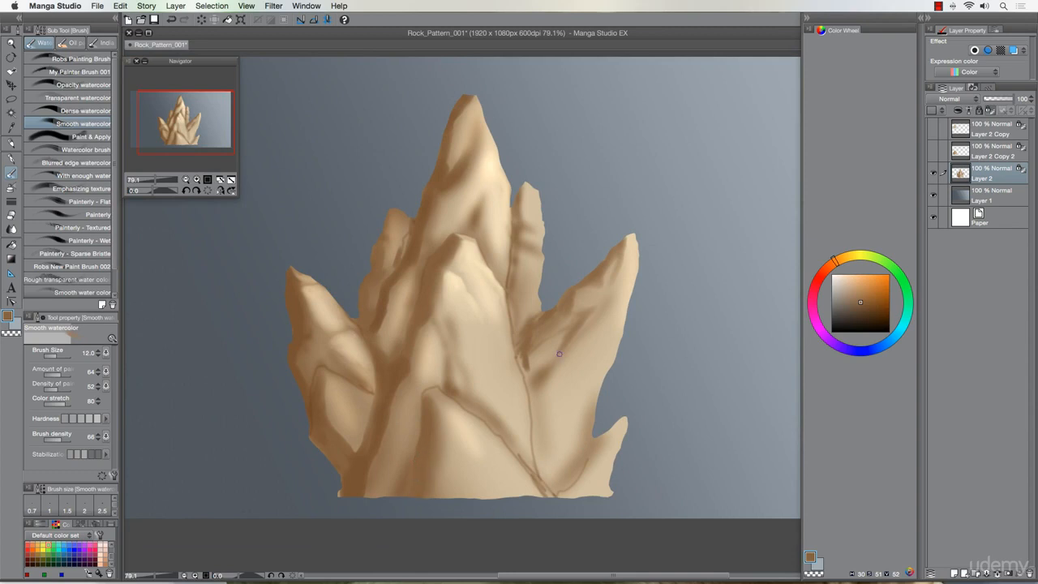
left_click_drag(563, 480, 600, 444)
left_click_drag(585, 453, 594, 419)
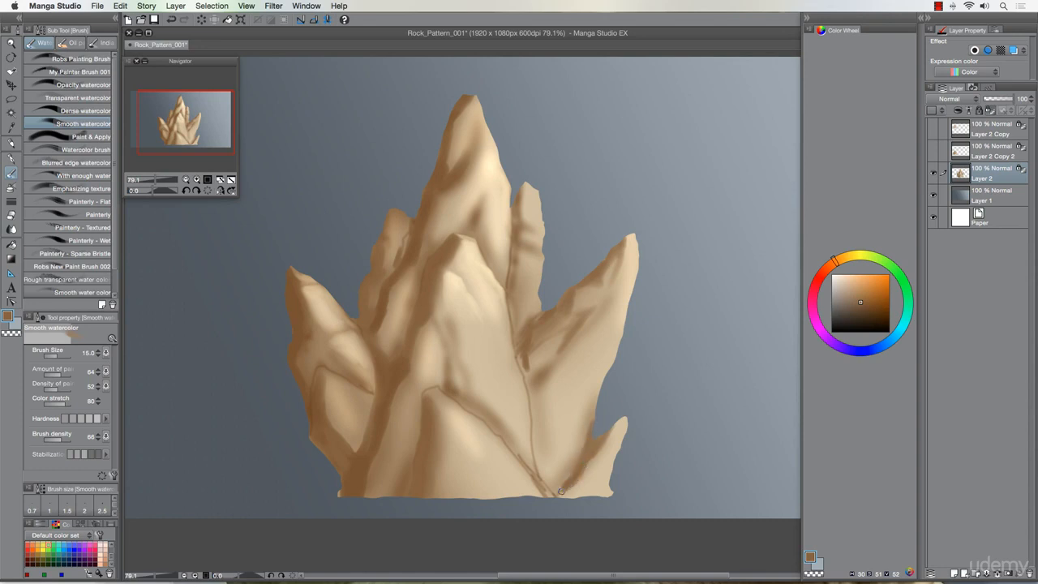
Deepen the crevice between the front rock and the right spikes, from the base up to the middle rock's edge, with soft brown strokes
left_click_drag(573, 469, 550, 497)
key("]")
key("]")
key("]")
left_click_drag(534, 456, 556, 492)
key("bracketleft")
key("bracketleft")
left_click_drag(537, 454, 520, 359)
key("bracketright")
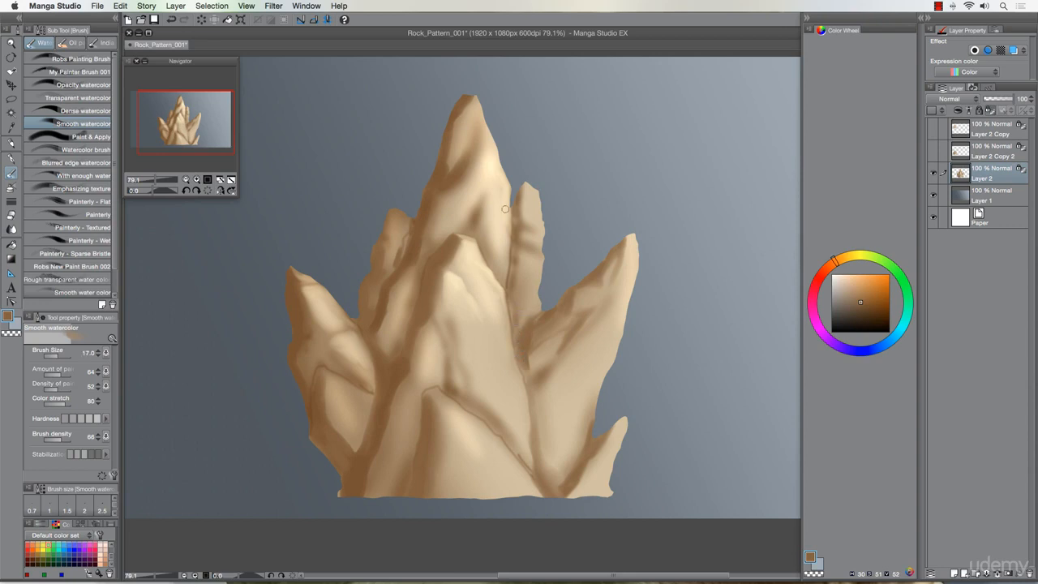
Darken the left edge of the narrow spike behind the main peak and paint brown shadow bands across it
key("bracketleft")
key("bracketleft")
left_click_drag(509, 283, 511, 263)
key("bracketright")
key("bracketright")
key("bracketright")
key("bracketleft")
key("bracketleft")
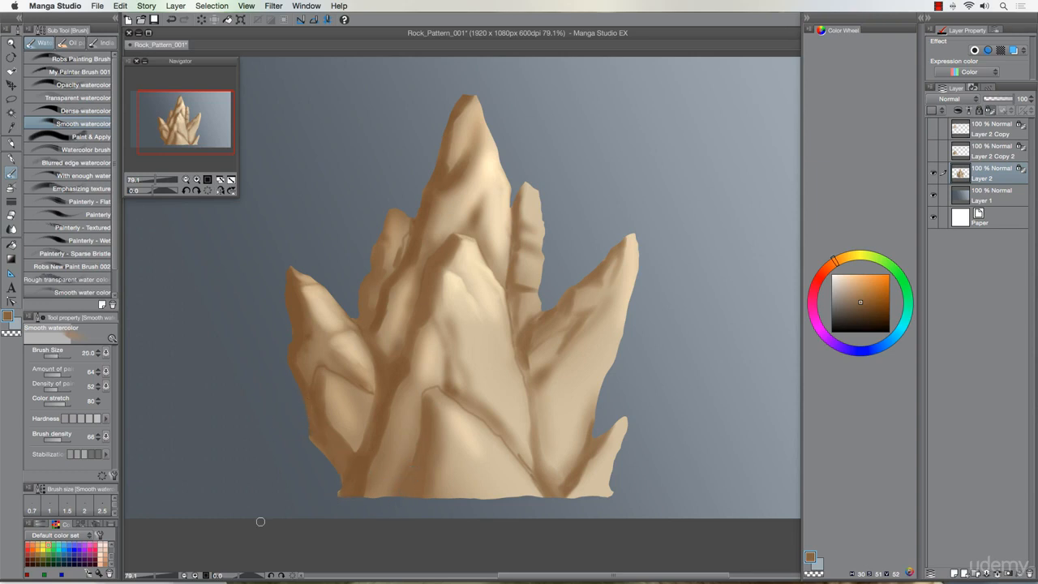
Paint cream highlight facets across the lower front rock's face and base, using a color sampled from the middle rock's upper face
left_click(452, 276, "alt")
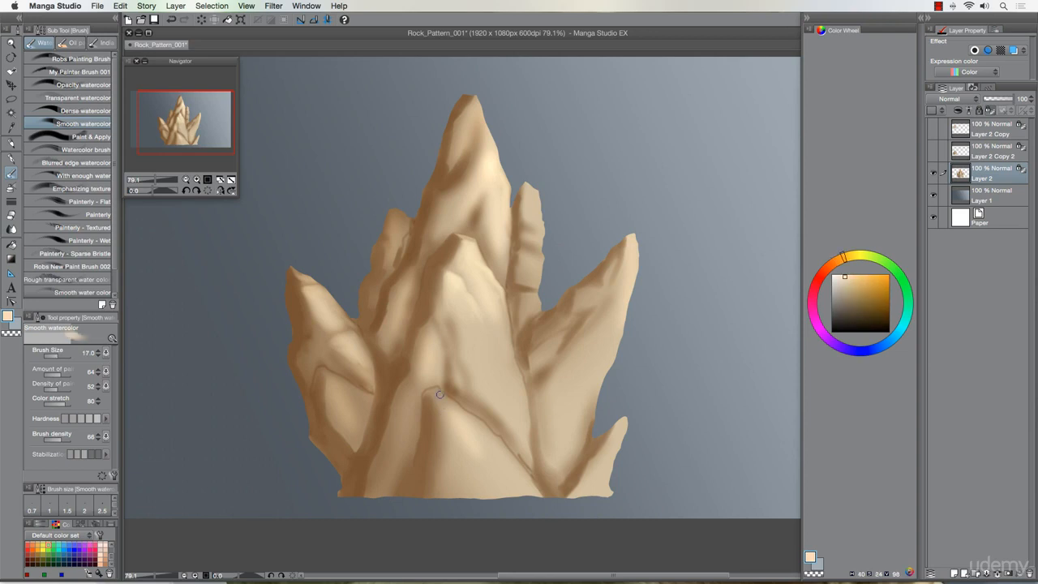
key("bracketright")
key("bracketright")
key("bracketleft")
key("bracketleft")
mouse_move(452, 421)
left_mouse_down()
mouse_move(486, 433)
mouse_move(459, 434)
mouse_move(481, 434)
mouse_move(475, 448)
mouse_move(461, 446)
mouse_move(499, 448)
left_mouse_up()
key("bracketleft")
mouse_move(474, 494)
left_mouse_down()
mouse_move(491, 479)
mouse_move(493, 490)
mouse_move(482, 480)
mouse_move(474, 493)
mouse_move(500, 497)
mouse_move(505, 476)
mouse_move(533, 492)
mouse_move(518, 482)
left_mouse_up()
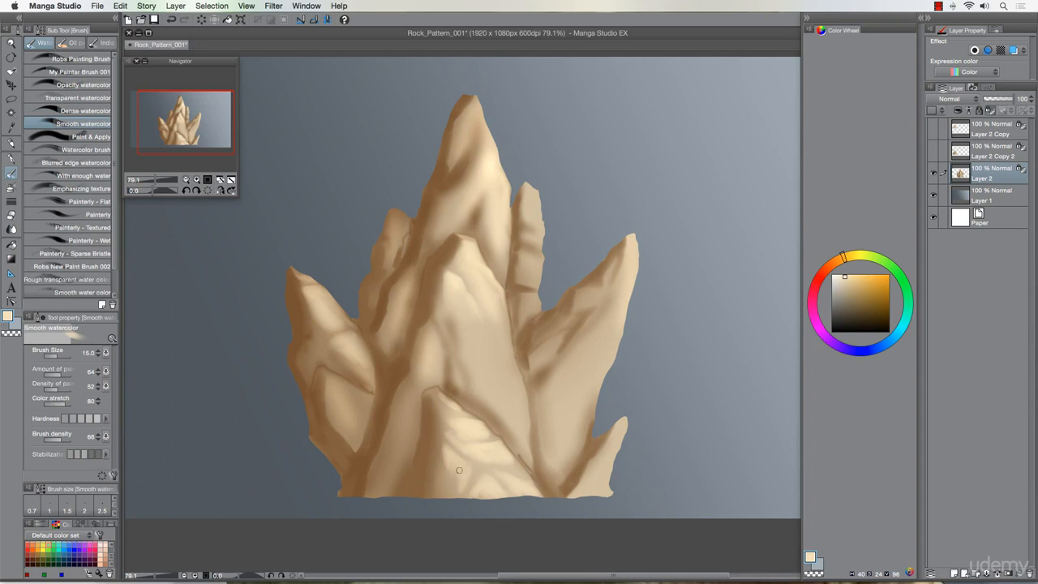
Brighten the left part of the lower front rock's face with broader cream strokes at size 20
key("]")
key("]")
left_click_drag(446, 473, 444, 451)
key("bracketleft")
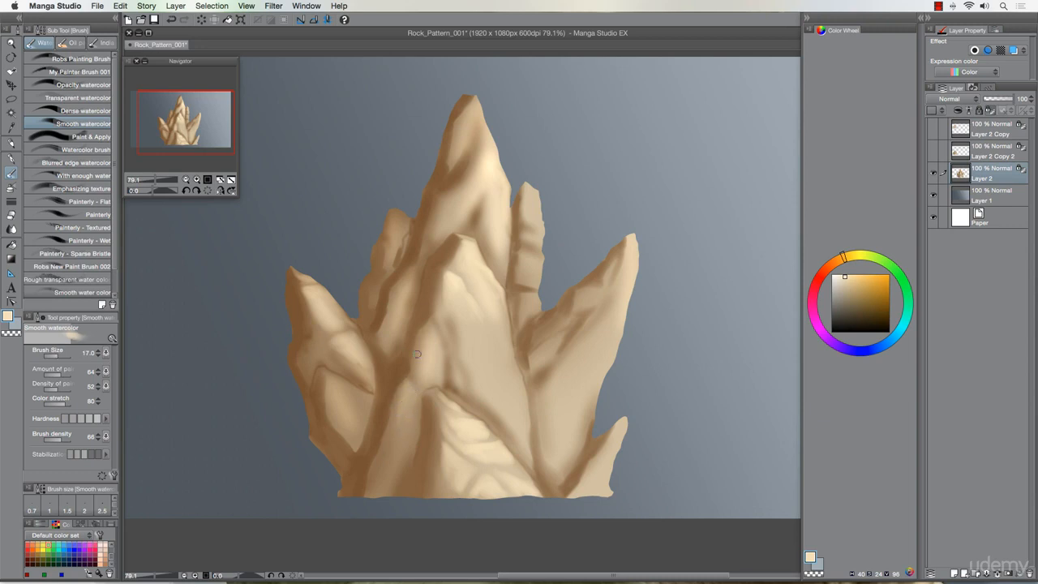
Add small cream highlights to the narrow spikes on both sides of the main peak, varying the brush size up to 17
key("]")
key("bracketleft")
key("bracketleft")
key("bracketleft")
key("bracketleft")
key("bracketleft")
key("bracketleft")
key("bracketright")
key("bracketright")
key("bracketright")
key("bracketright")
key("bracketright")
key("bracketleft")
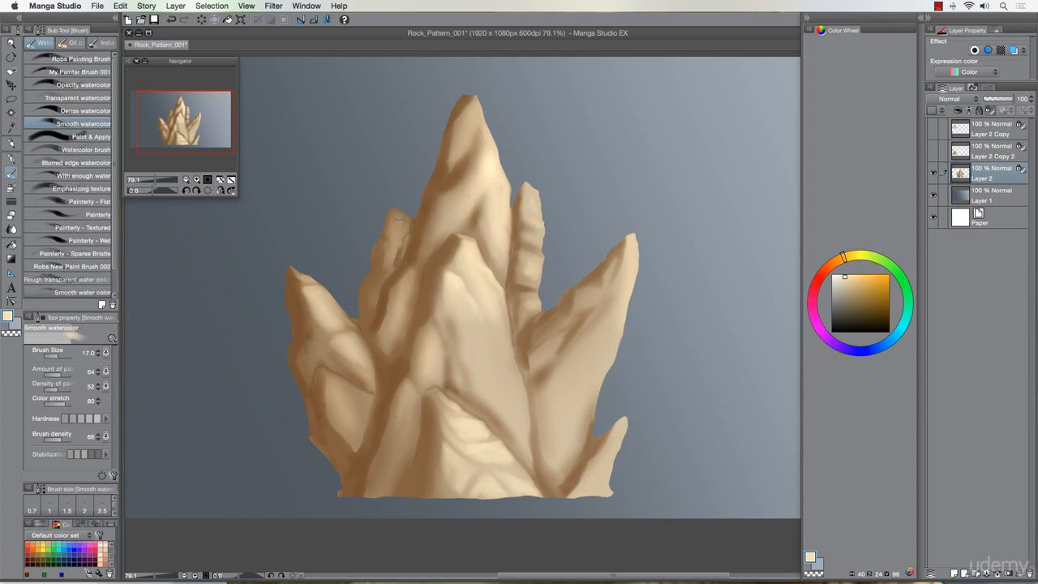
Add cream highlights to the main peak's upper face and the large right spike with the brush at size 20
key("bracketright")
key("bracketright")
mouse_move(461, 188)
left_mouse_down()
mouse_move(451, 203)
mouse_move(465, 209)
left_mouse_up()
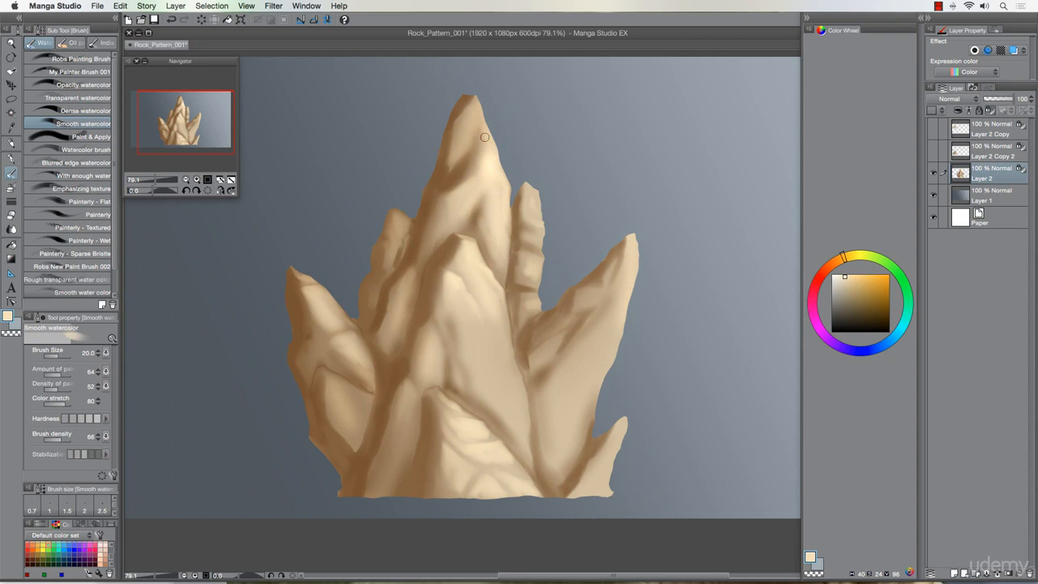
left_click_drag(617, 320, 600, 324)
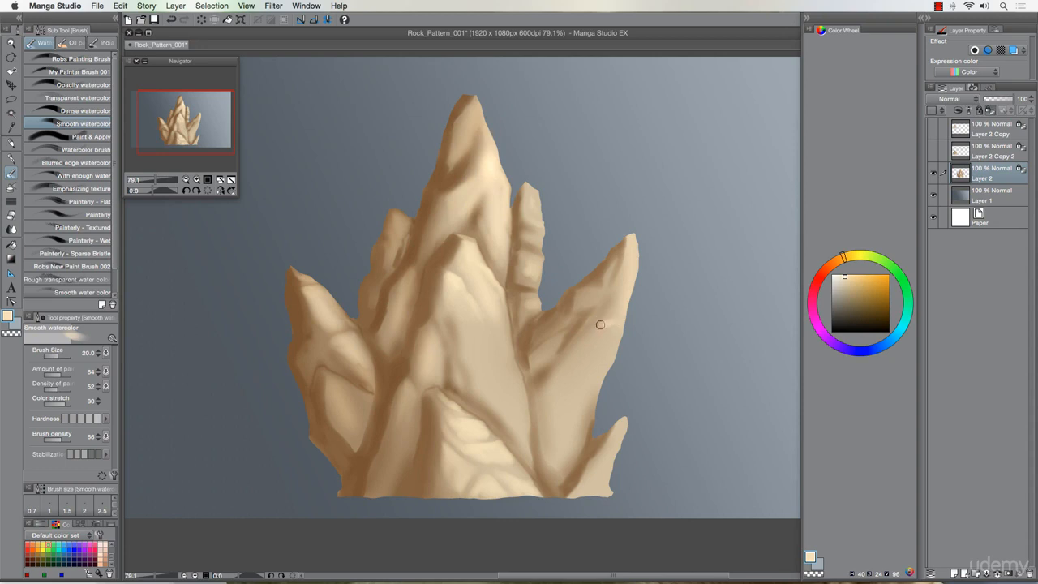